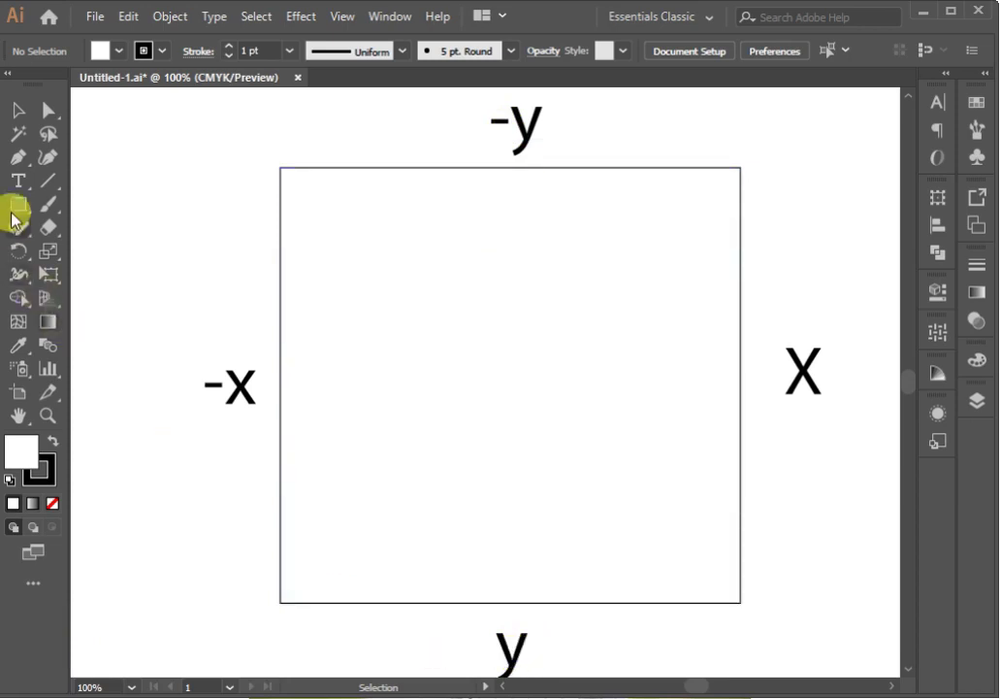
Step: Paint an arrow toward the square's X side and a curve along its -x side, and undo the strokes
left_click(49, 205)
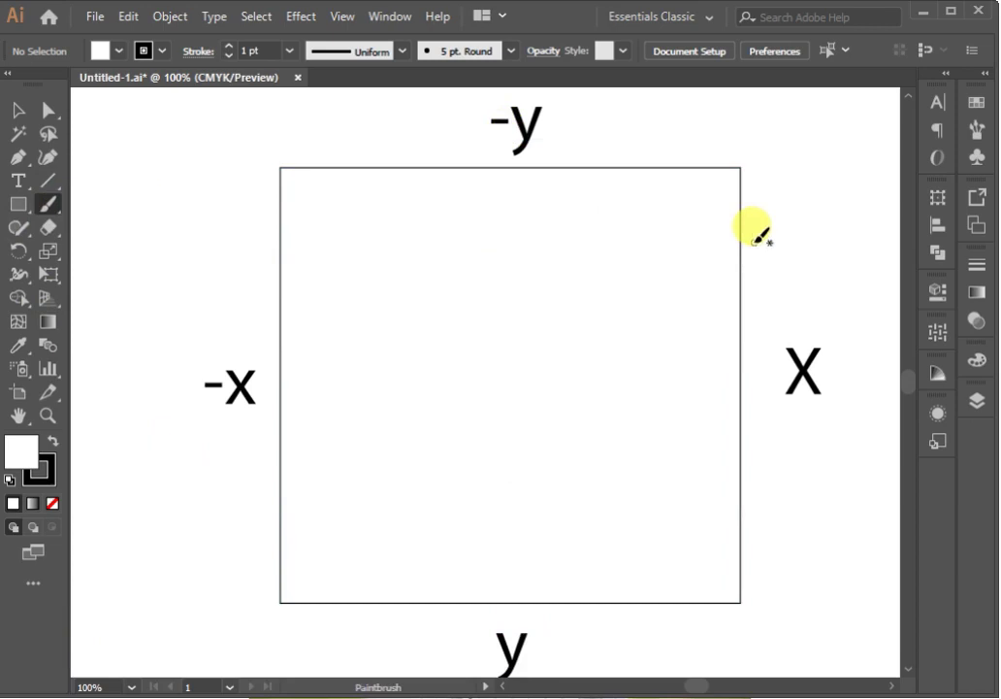
left_click_drag(762, 294, 827, 286)
left_click_drag(761, 307, 771, 317)
mouse_move(259, 197)
left_mouse_down()
mouse_move(237, 357)
mouse_move(239, 446)
mouse_move(260, 555)
left_mouse_up()
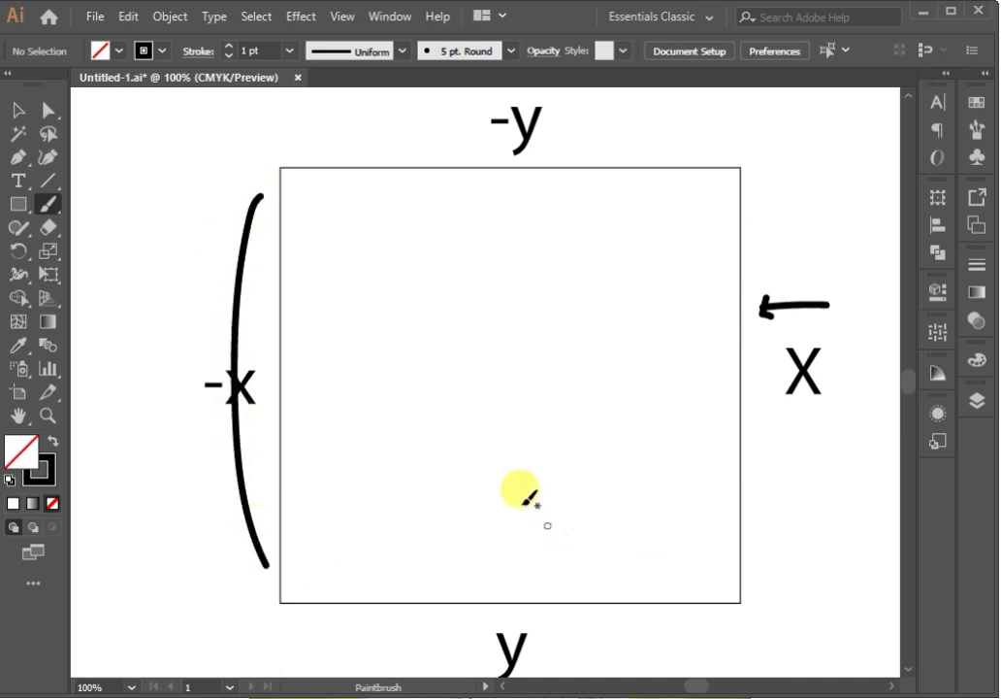
key("ctrl+z")
key("ctrl+z")
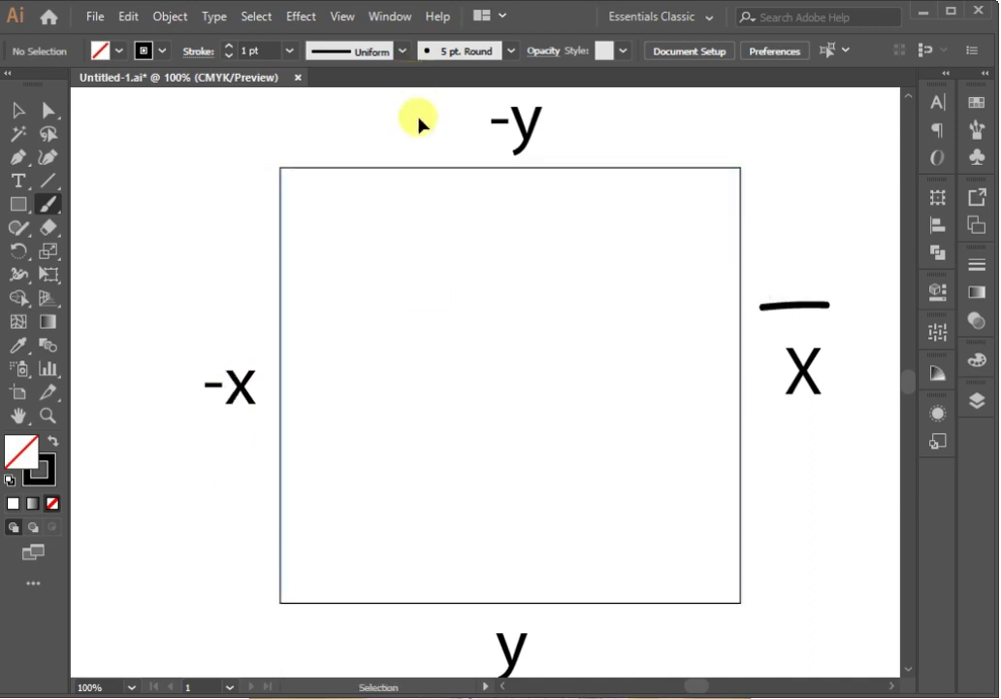
key("ctrl+z")
Step: Paint an arrow toward the square's -y side and a curve along its y side, and undo both
left_click_drag(424, 147, 415, 136)
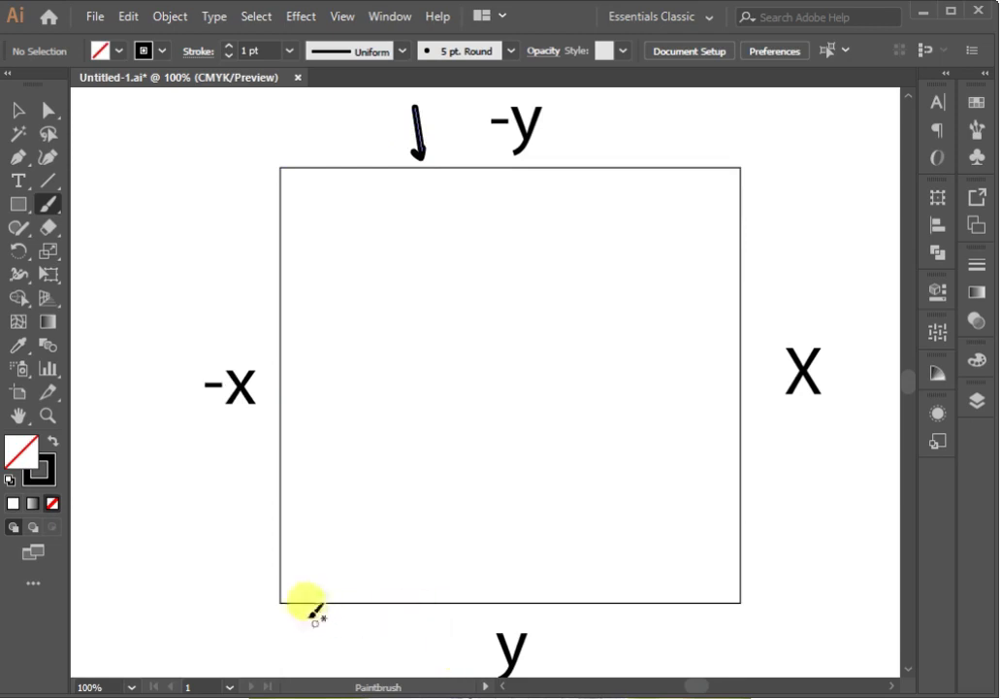
mouse_move(293, 609)
left_mouse_down()
mouse_move(511, 620)
mouse_move(700, 599)
left_mouse_up()
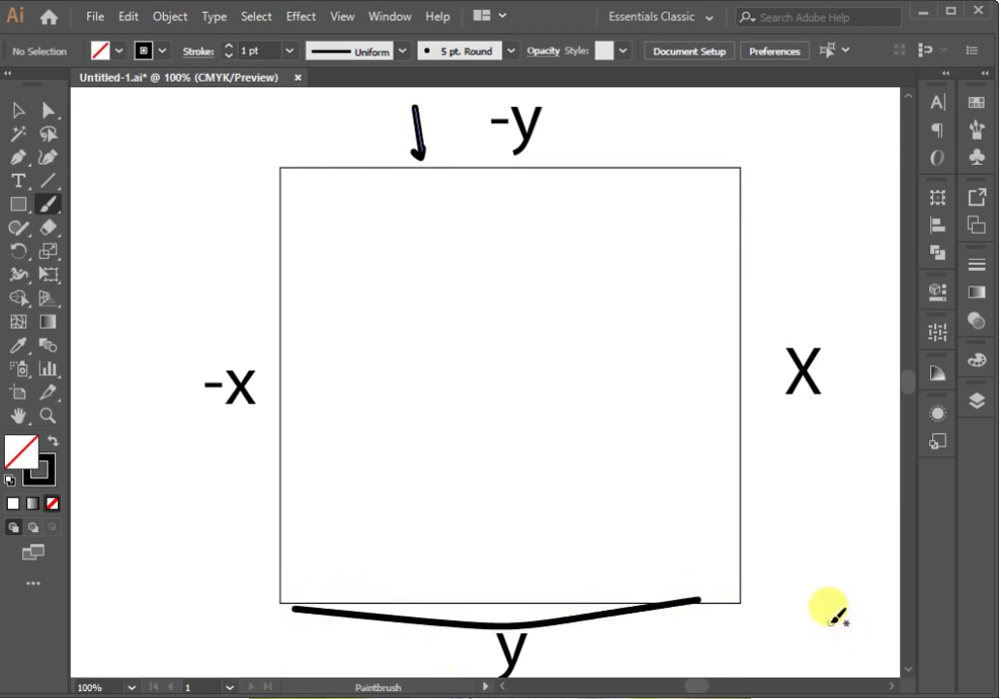
key("ctrl+z")
key("ctrl+z")
key("ctrl+z")
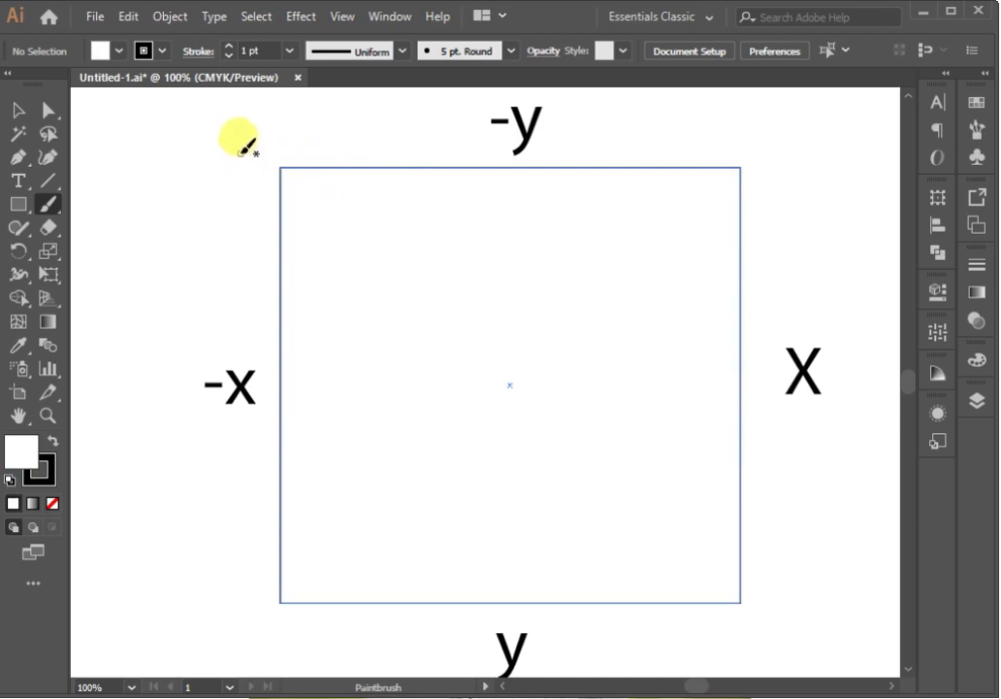
Step: Paint an arrow at the square's upper-left corner and curves along its X and y sides, and undo all the strokes
mouse_move(284, 155)
left_mouse_down()
mouse_move(233, 104)
mouse_move(232, 114)
left_mouse_up()
mouse_move(278, 149)
left_mouse_down()
mouse_move(279, 161)
mouse_move(260, 170)
left_mouse_up()
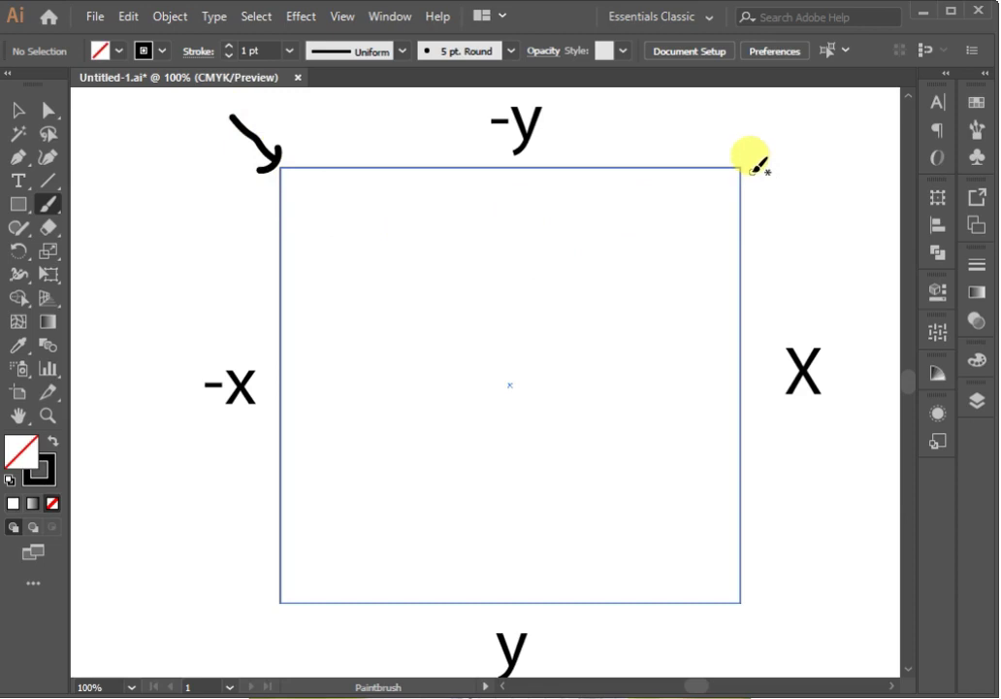
mouse_move(754, 173)
left_mouse_down()
mouse_move(782, 258)
mouse_move(782, 384)
mouse_move(703, 615)
left_mouse_up()
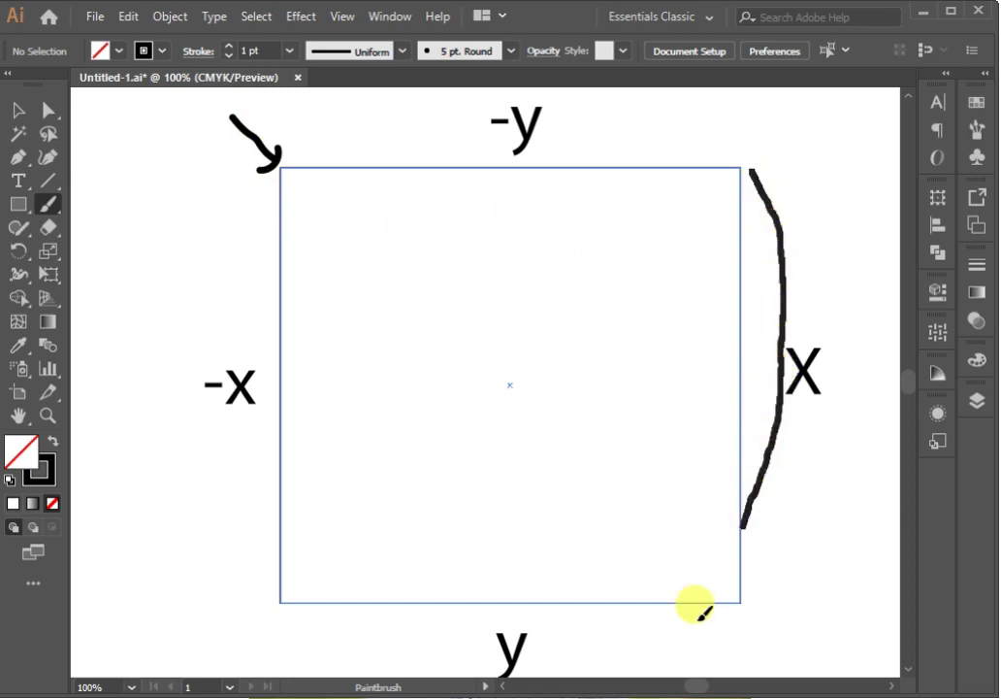
mouse_move(300, 611)
left_mouse_down()
mouse_move(497, 617)
mouse_move(684, 603)
left_mouse_up()
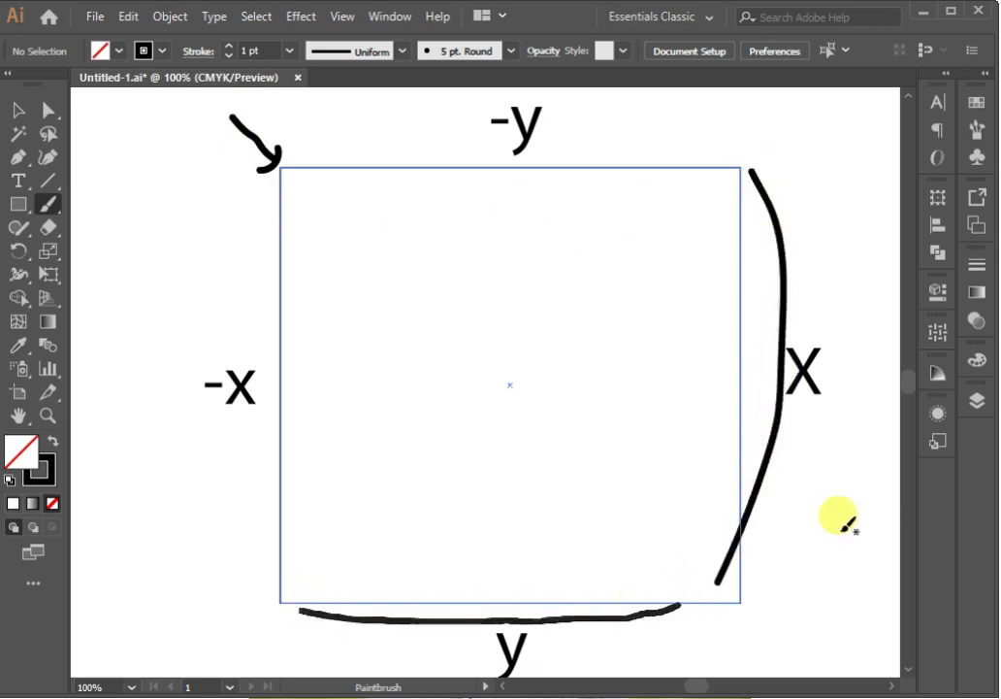
key("ctrl+z")
key("ctrl+z")
key("ctrl+z")
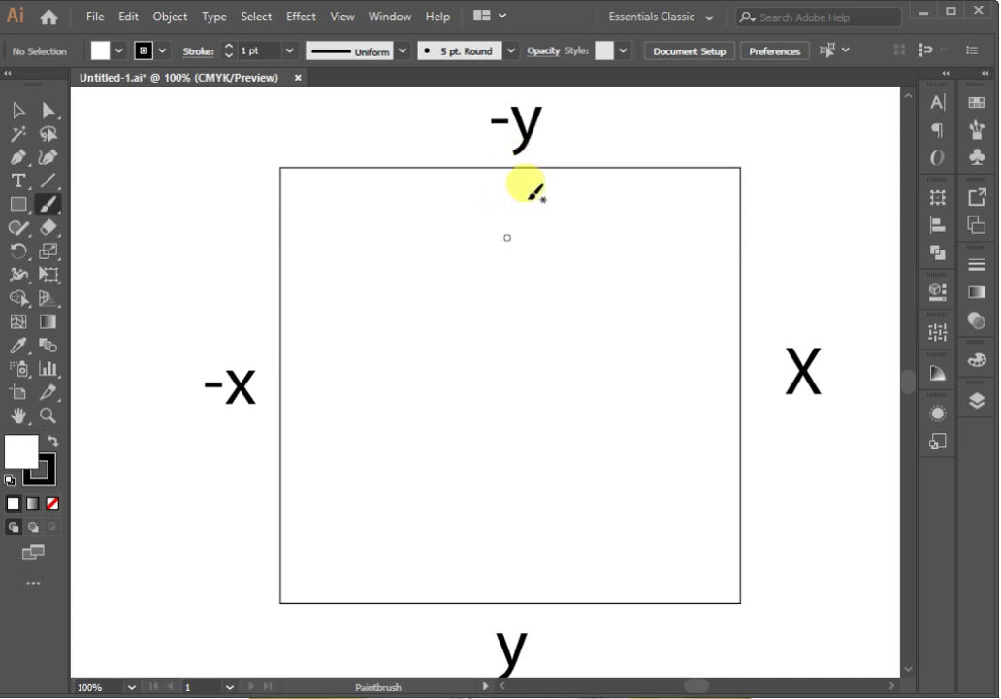
mouse_move(749, 172)
left_mouse_down()
mouse_move(883, 330)
mouse_move(770, 639)
left_mouse_up()
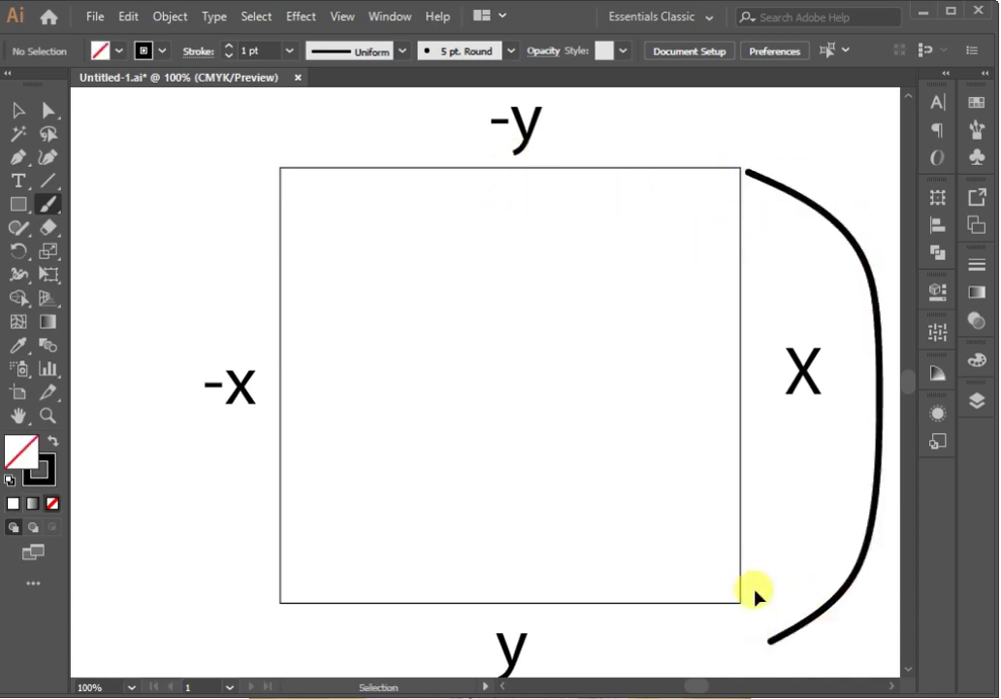
key("ctrl+z")
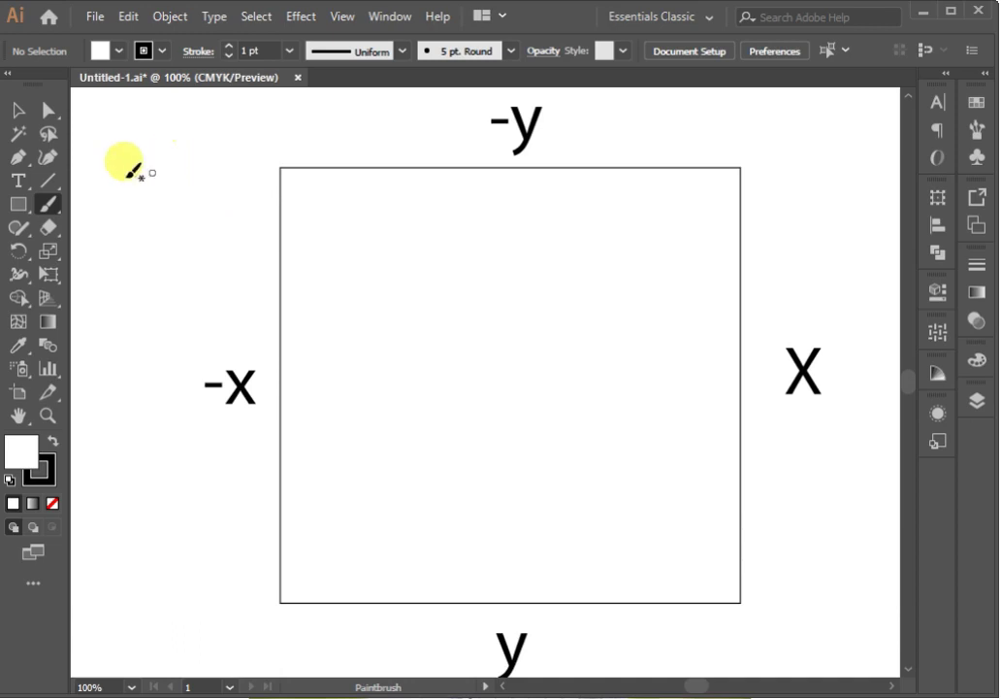
Step: Paint short direction marks beside the square's -x side and curves along its X side, and undo all of them
left_click_drag(107, 175, 153, 181)
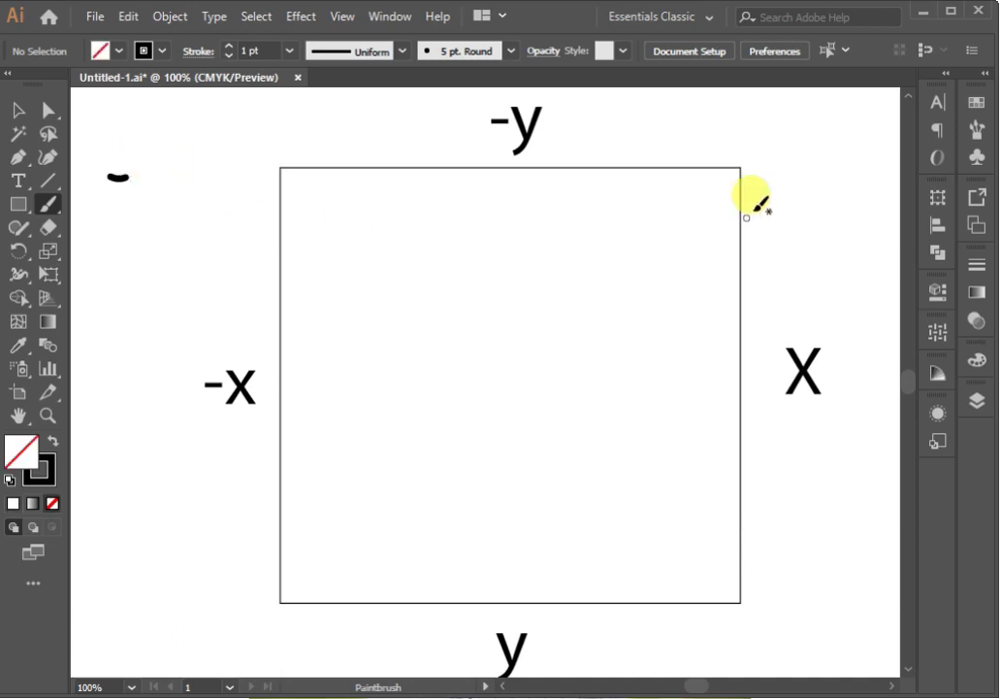
mouse_move(748, 173)
left_mouse_down()
mouse_move(812, 208)
mouse_move(841, 344)
mouse_move(746, 587)
left_mouse_up()
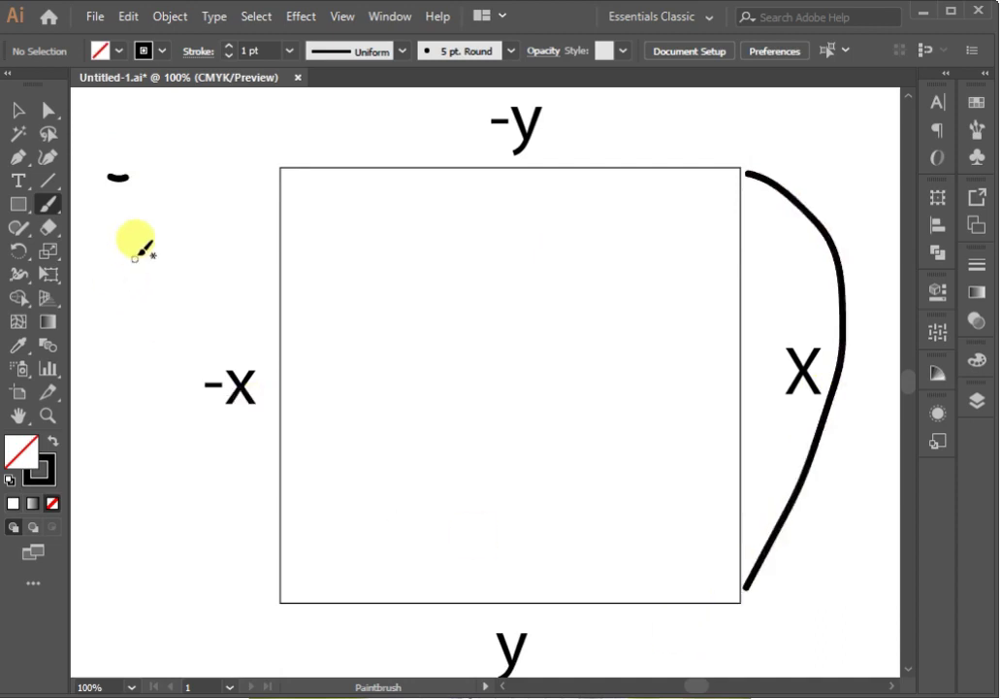
left_click_drag(226, 247, 260, 255)
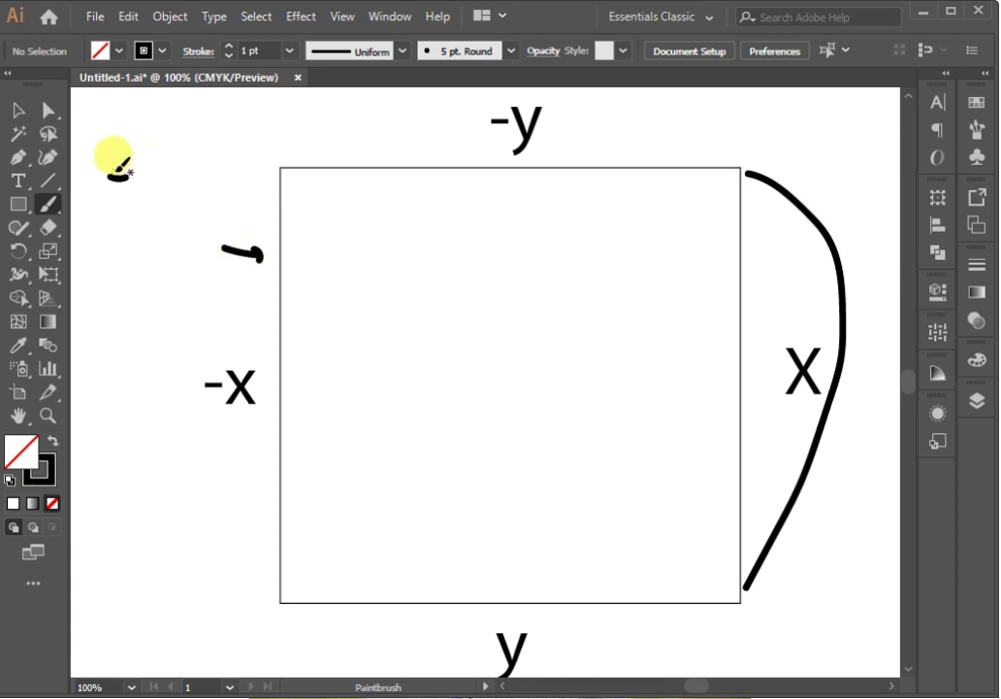
left_click_drag(123, 172, 139, 184)
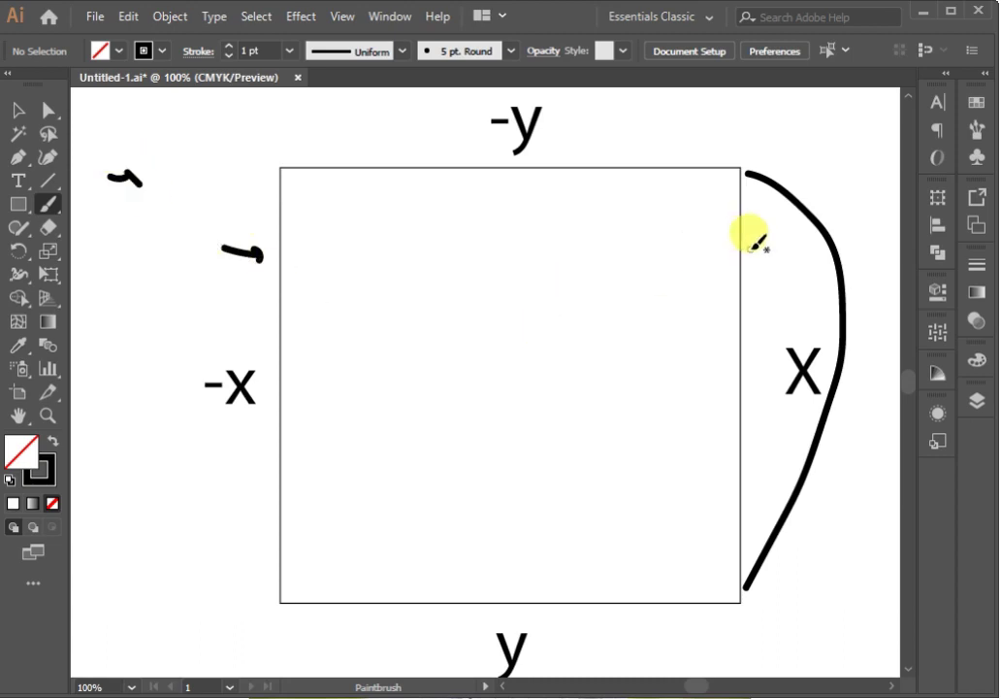
key("ctrl+z")
key("ctrl+z")
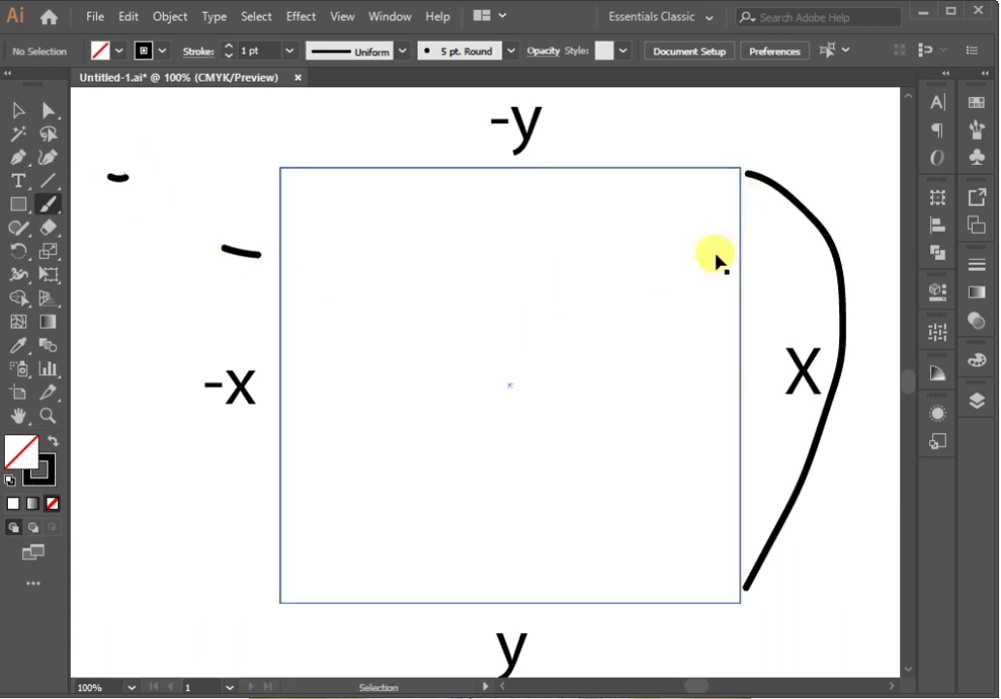
left_click_drag(203, 236, 242, 248)
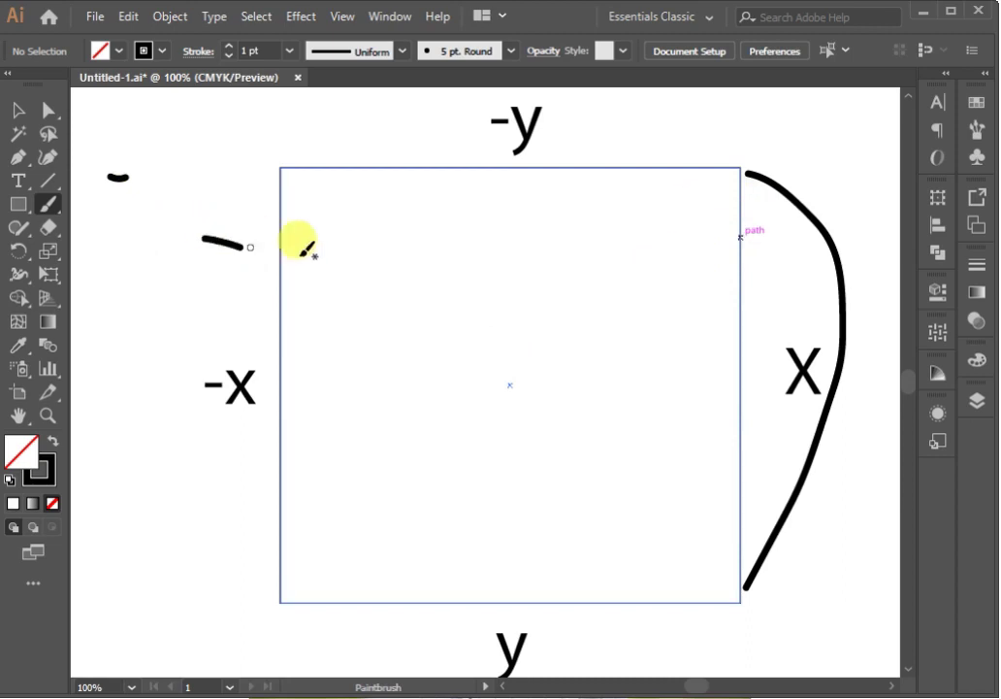
mouse_move(750, 215)
left_mouse_down()
mouse_move(766, 351)
mouse_move(741, 453)
left_mouse_up()
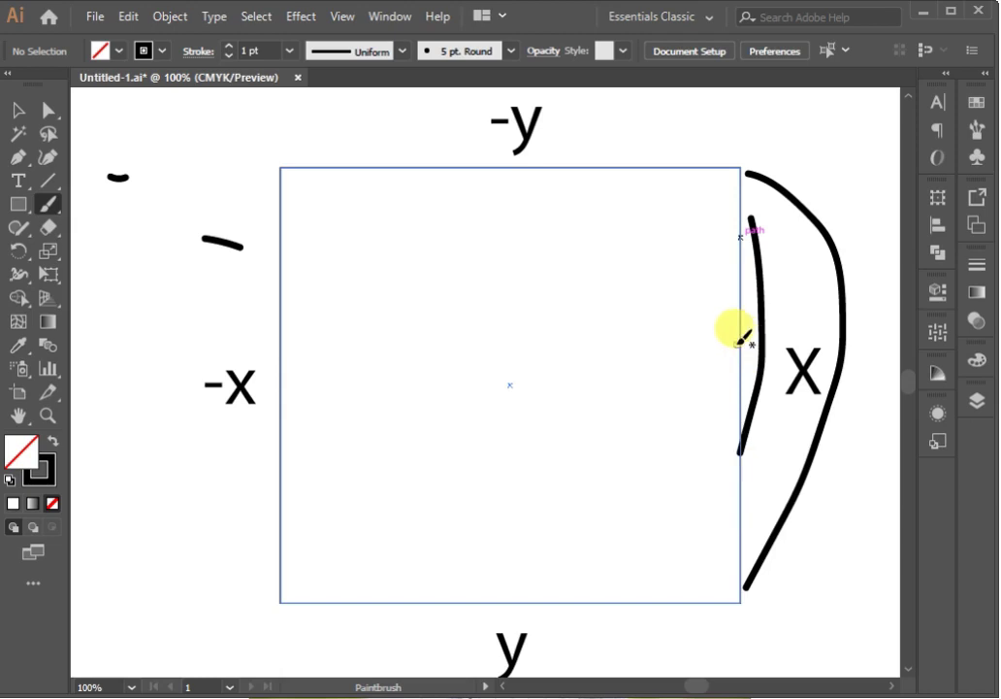
key("ctrl+z")
key("ctrl+z")
key("ctrl+z")
key("ctrl+z")
key("ctrl+z")
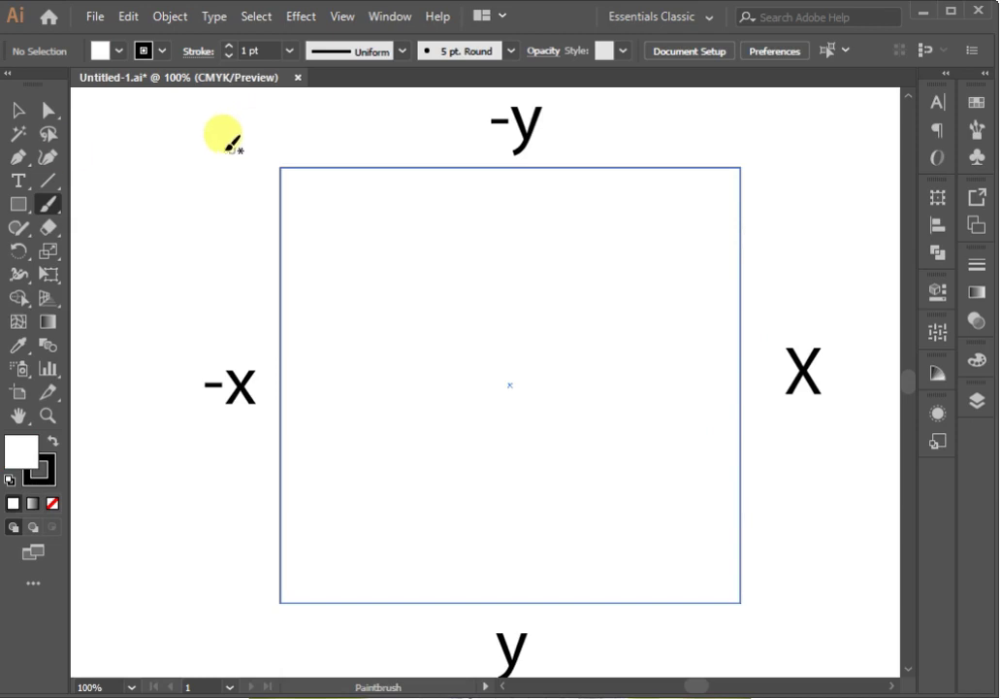
Step: Open the Illustrator Drop Shadow effect for the square with the preview turned on
left_click(17, 111)
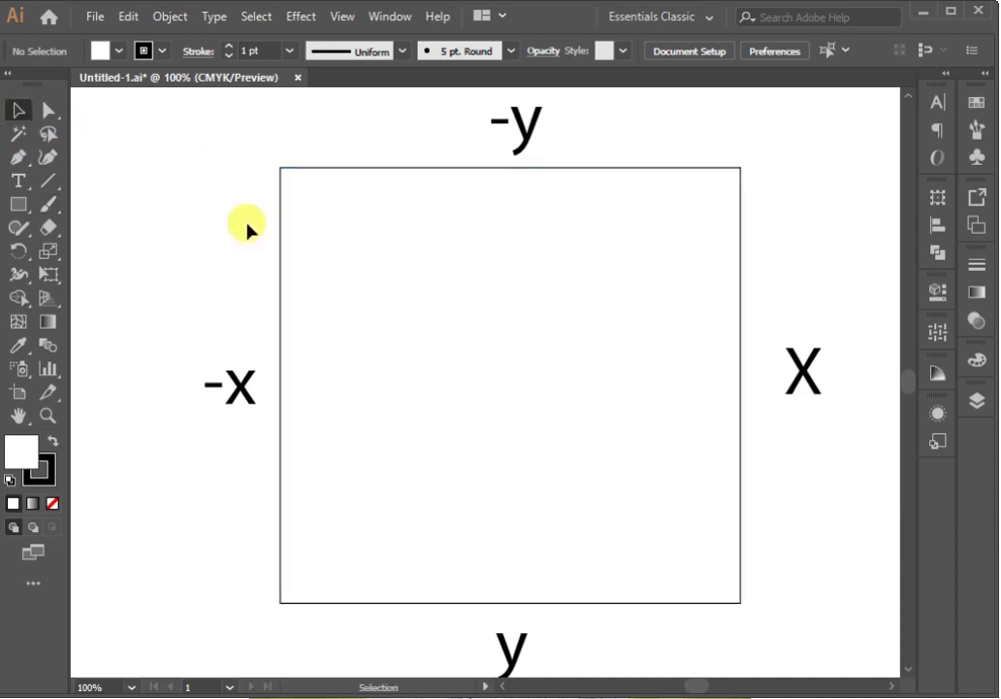
left_click(317, 175)
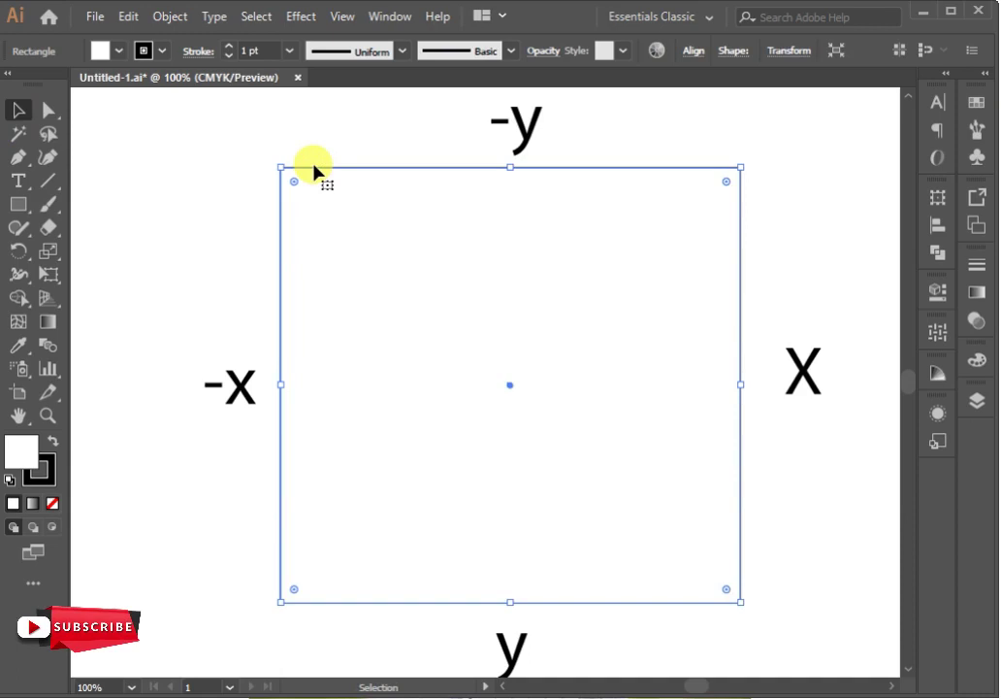
left_click(296, 20)
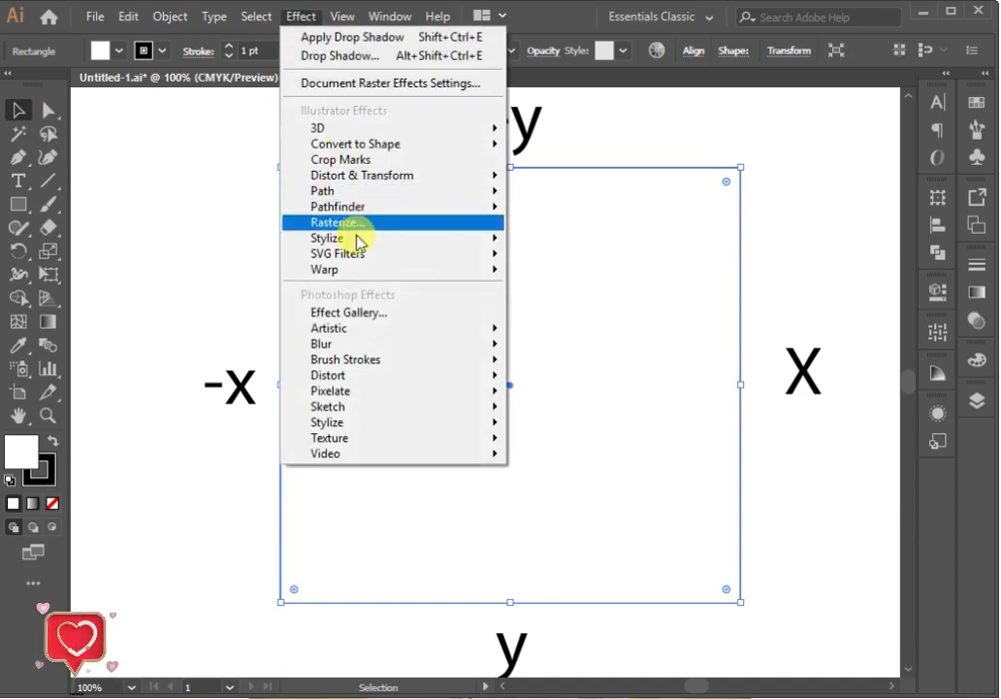
mouse_move(359, 237)
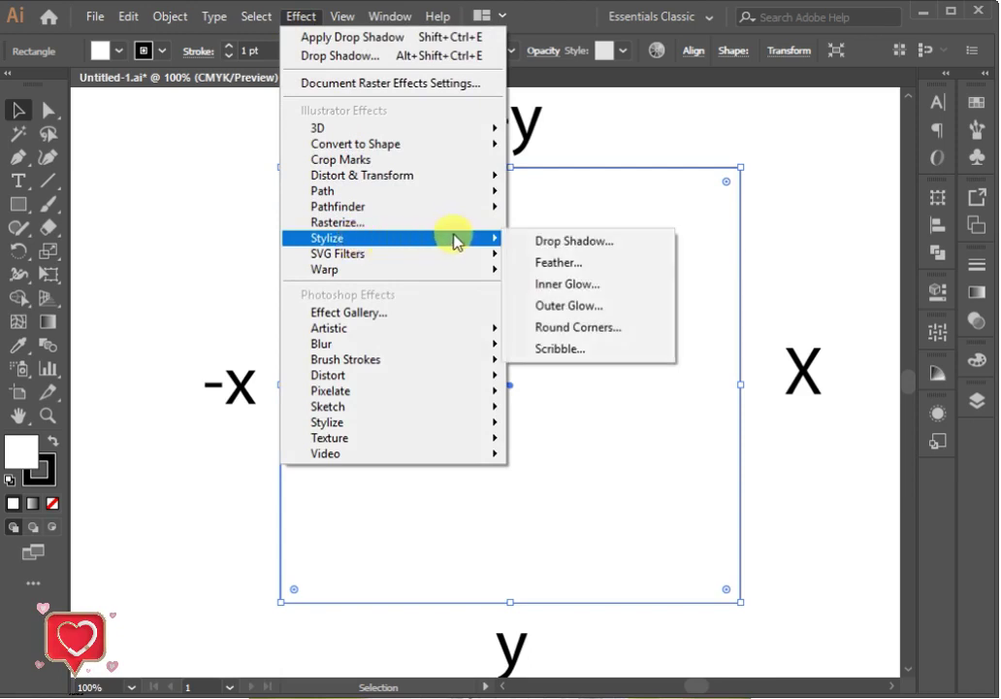
left_click(535, 242)
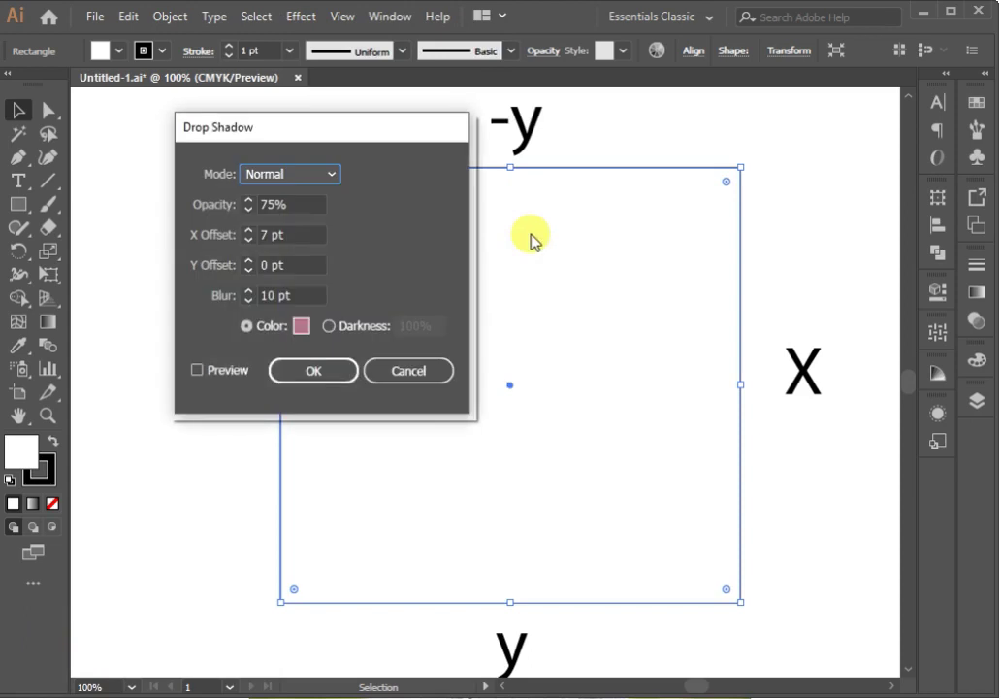
left_click(197, 371)
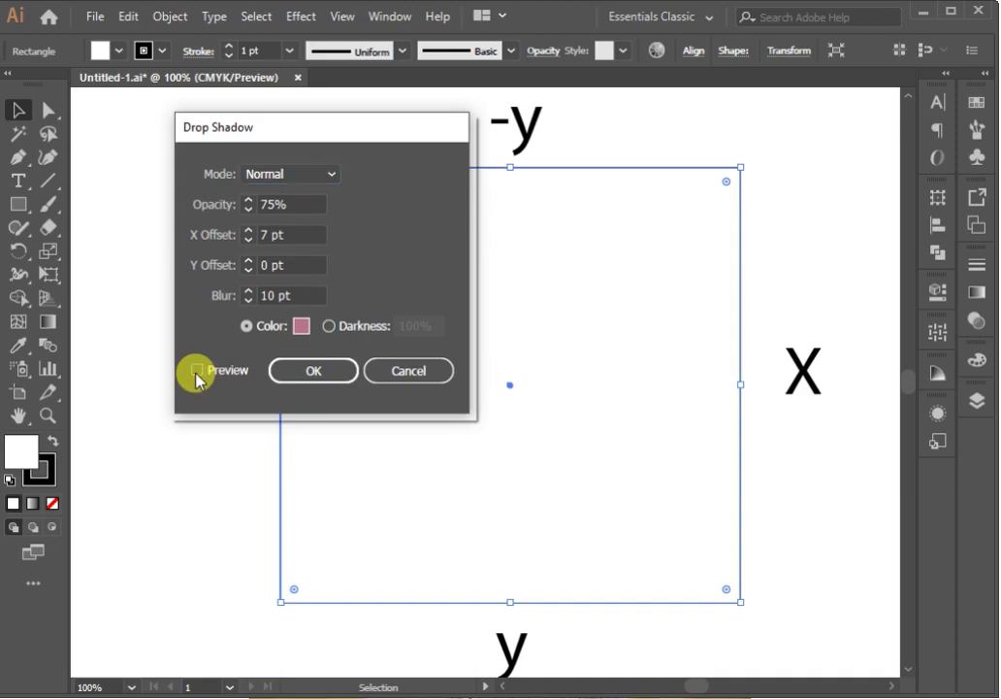
left_click(197, 370)
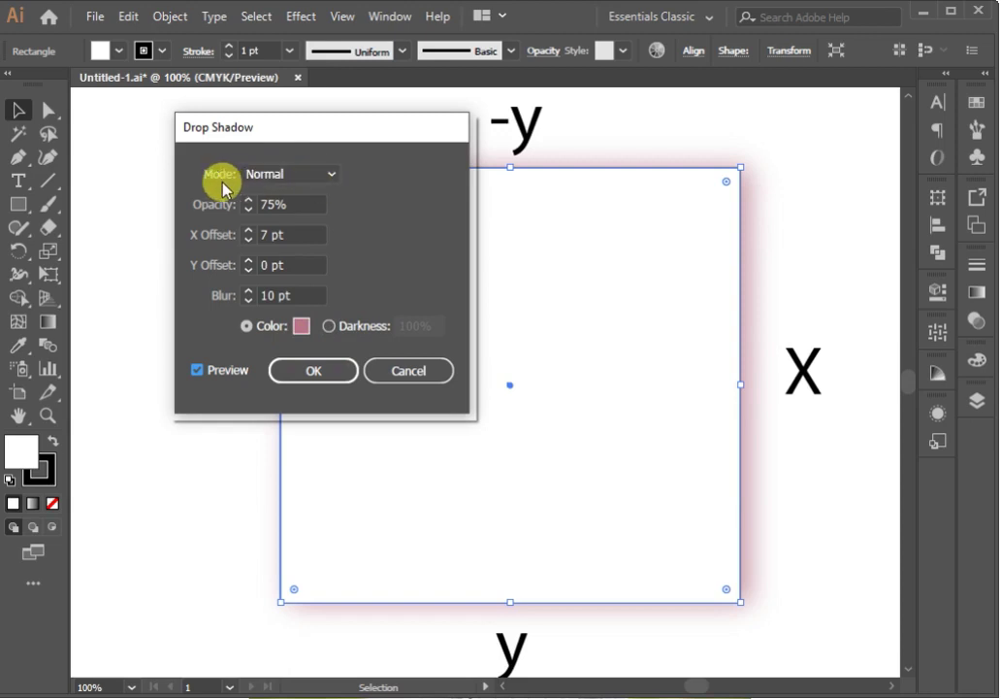
Step: Try the Soft Light blending mode for the drop shadow and return it to Normal
left_click(298, 179)
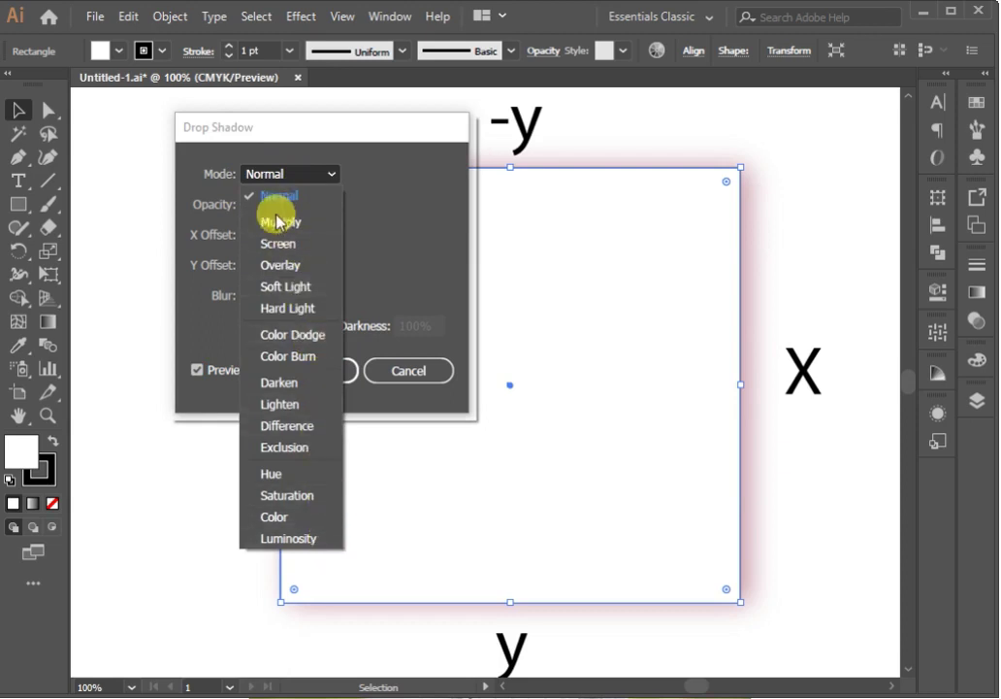
key("Escape")
left_click(268, 180)
left_click(283, 284)
left_click(259, 175)
left_click(260, 194)
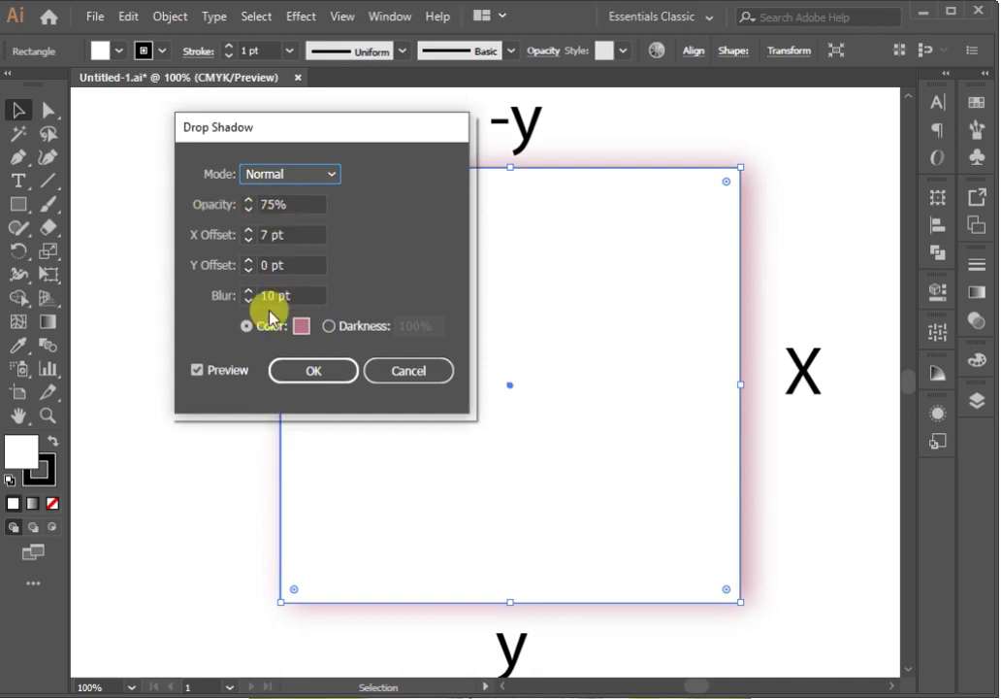
Step: Set the drop shadow's opacity to 50% and its X offset to 7 pt
double_click(275, 205)
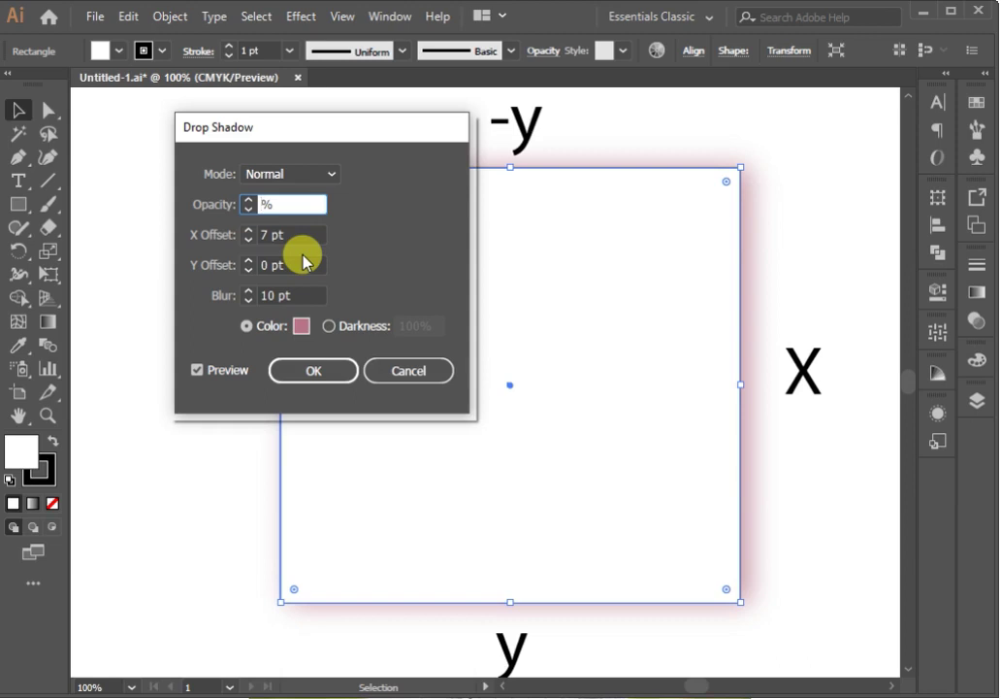
type("50")
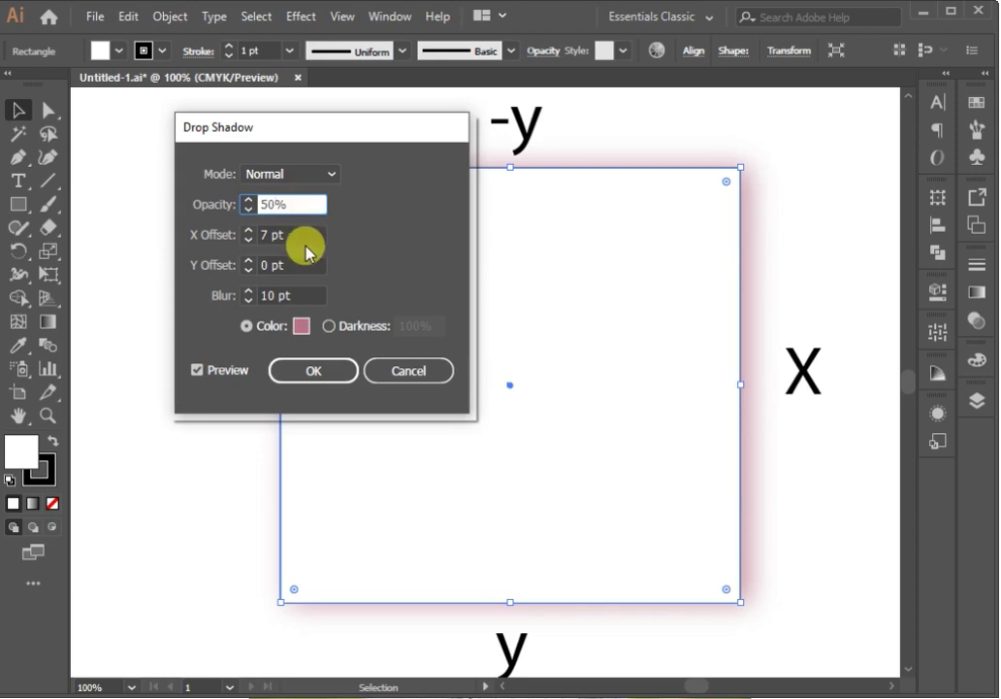
left_click(300, 235)
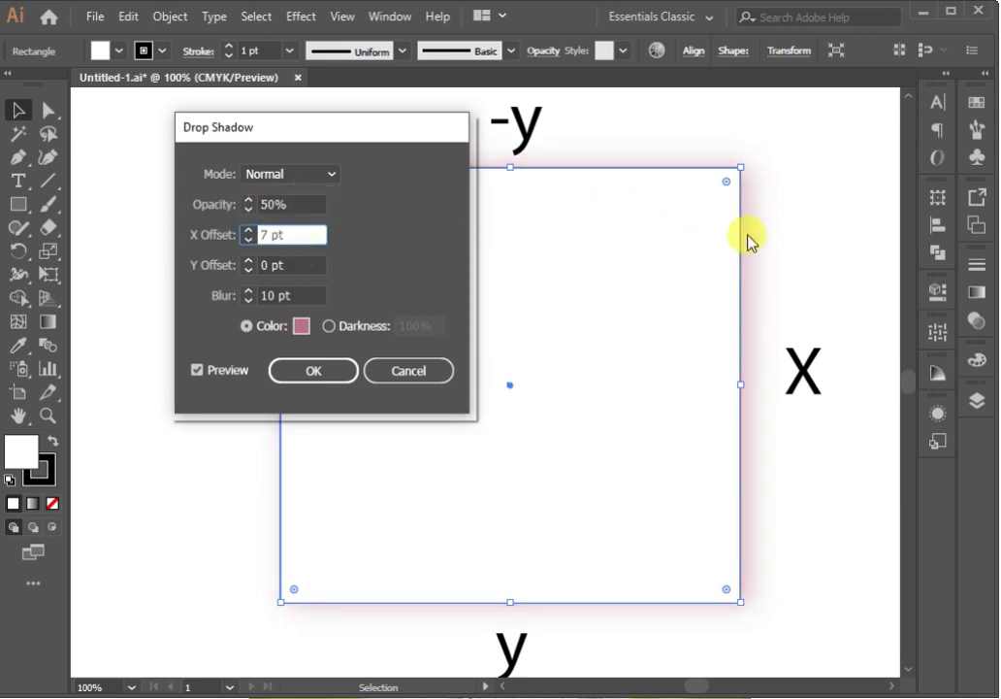
double_click(269, 234)
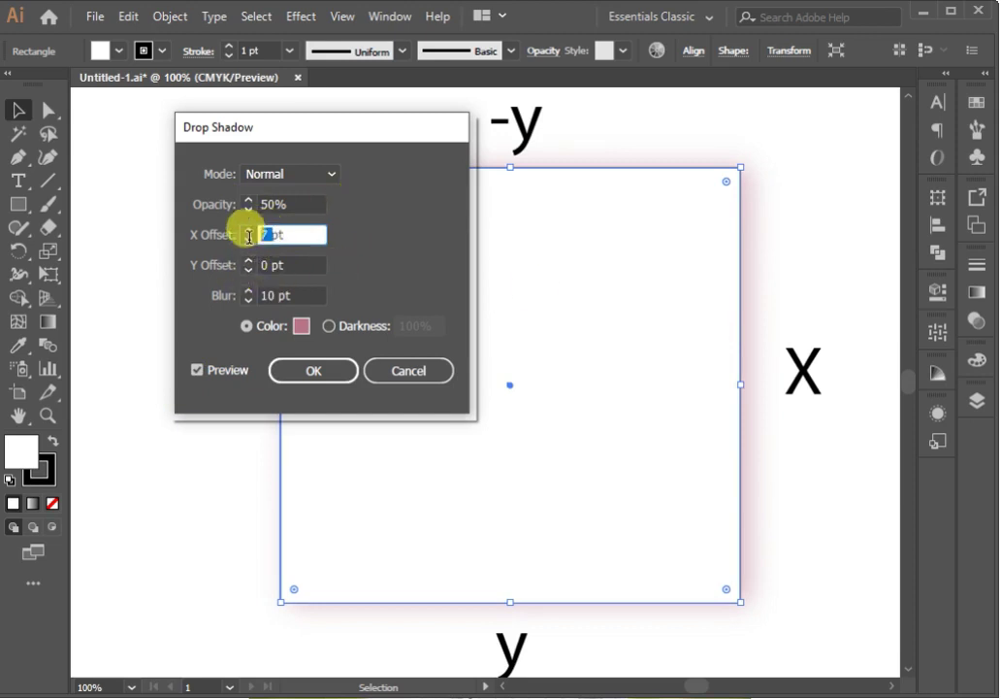
key("BackSpace")
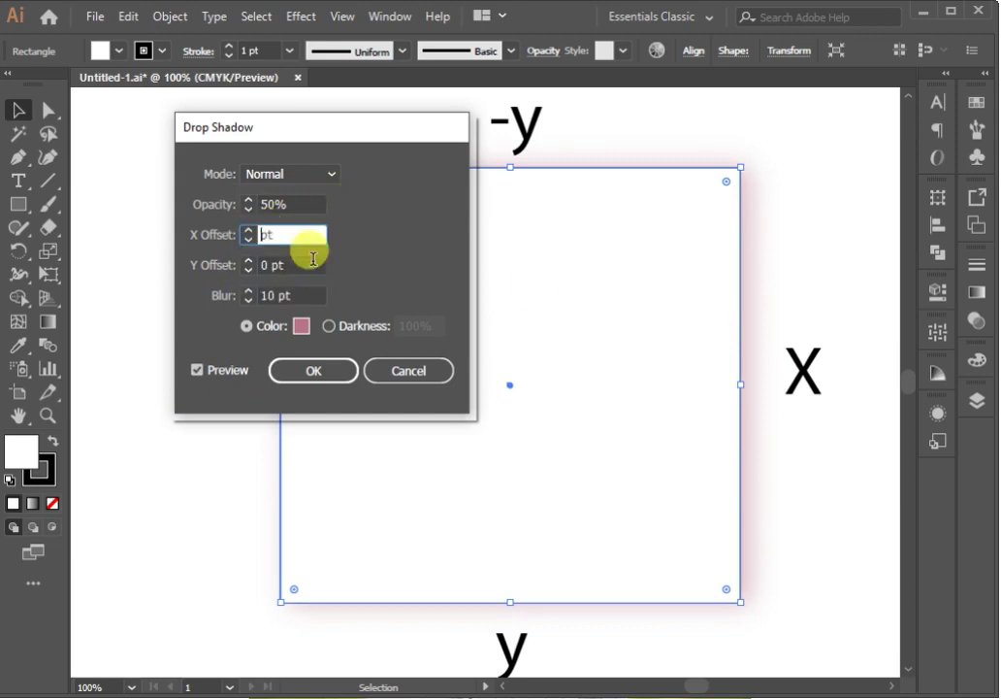
type("7")
left_click(302, 266)
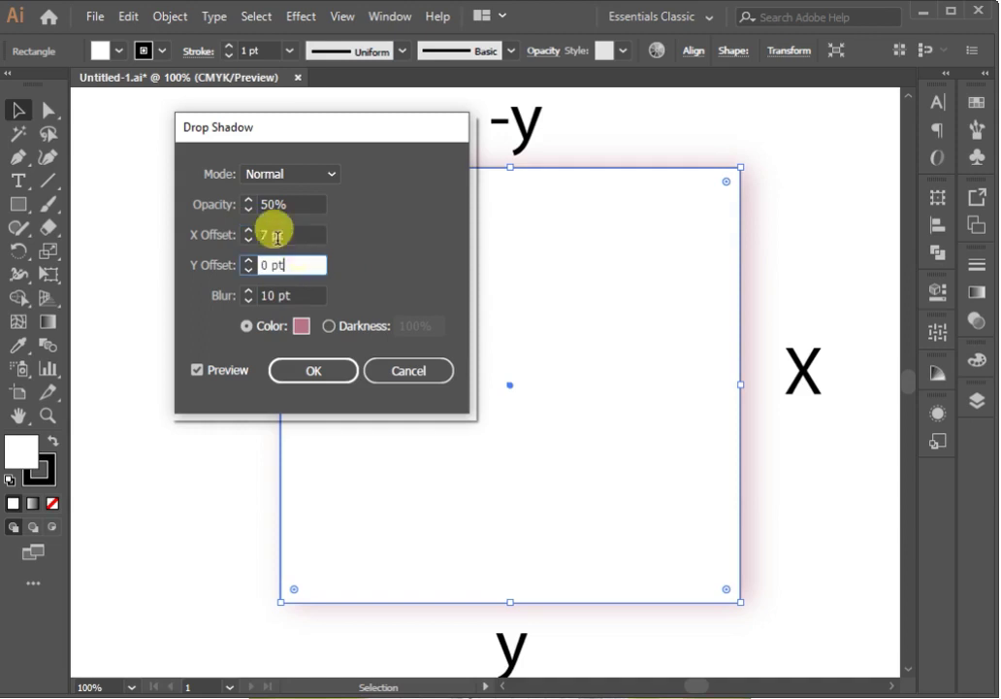
Step: Set the drop shadow's X offset to 0 pt and apply the effect to the square
double_click(269, 235)
type("0")
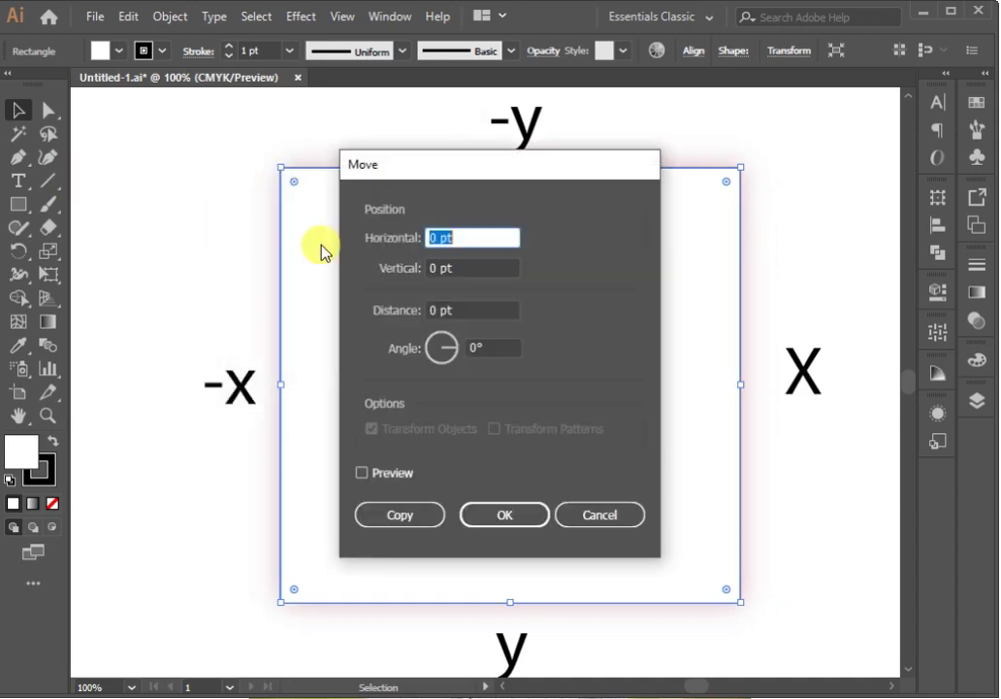
left_click(533, 511)
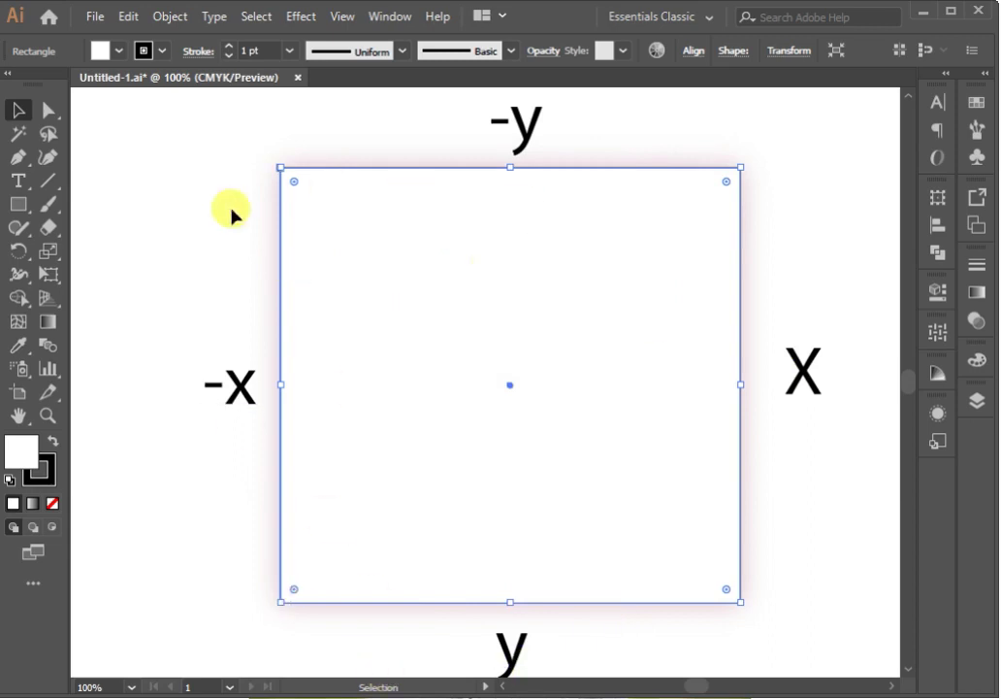
Step: Try adding a second Drop Shadow effect on top of the square's existing one with the preview on, and cancel it
left_click(300, 19)
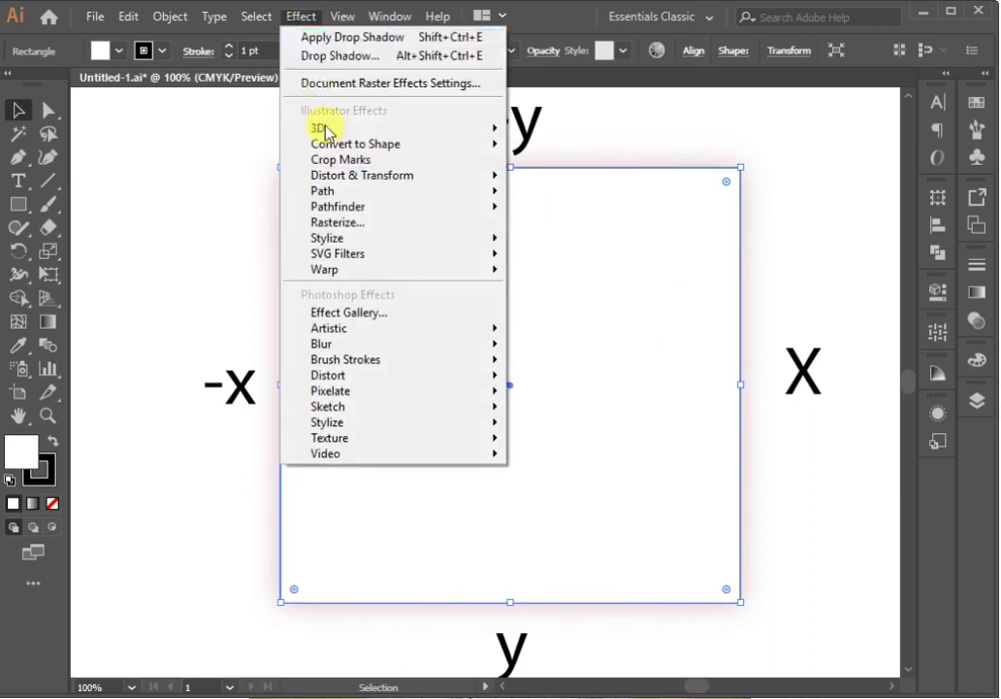
mouse_move(335, 237)
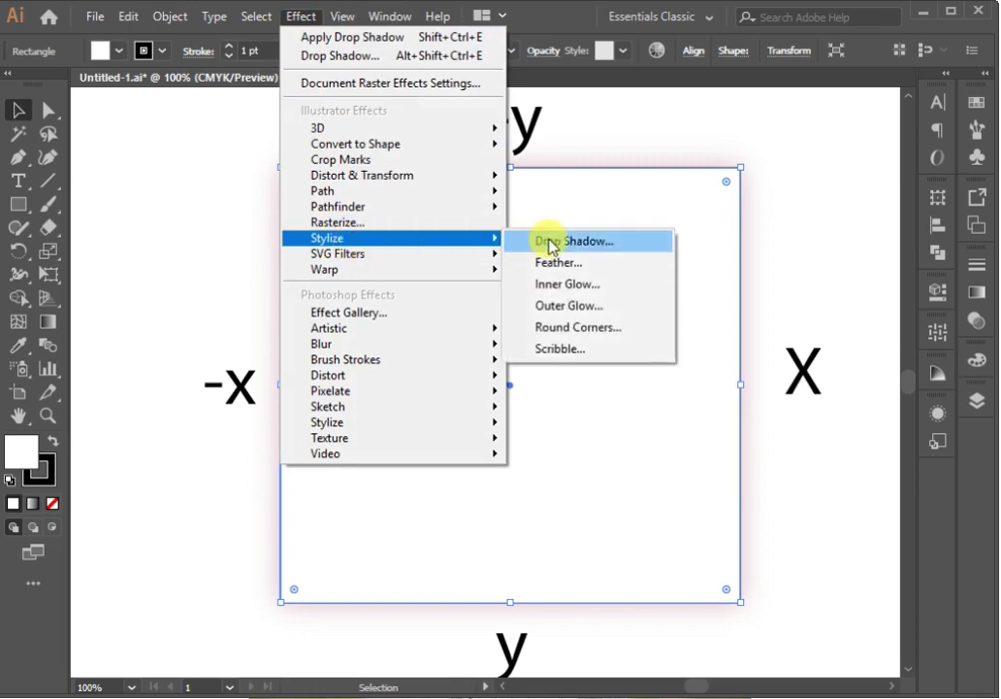
left_click(549, 242)
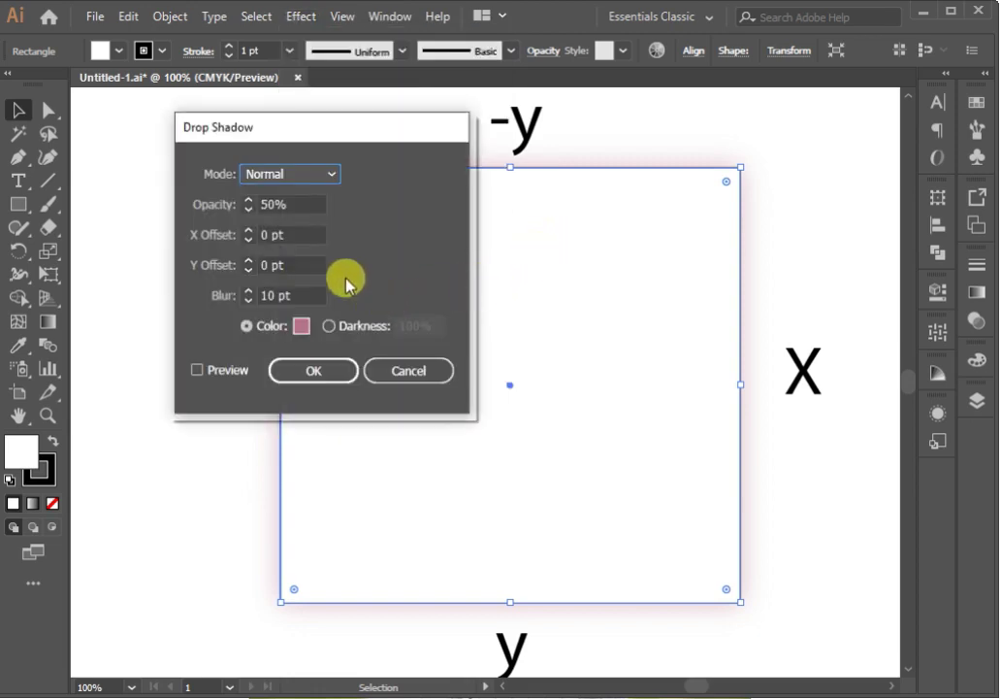
left_click(206, 371)
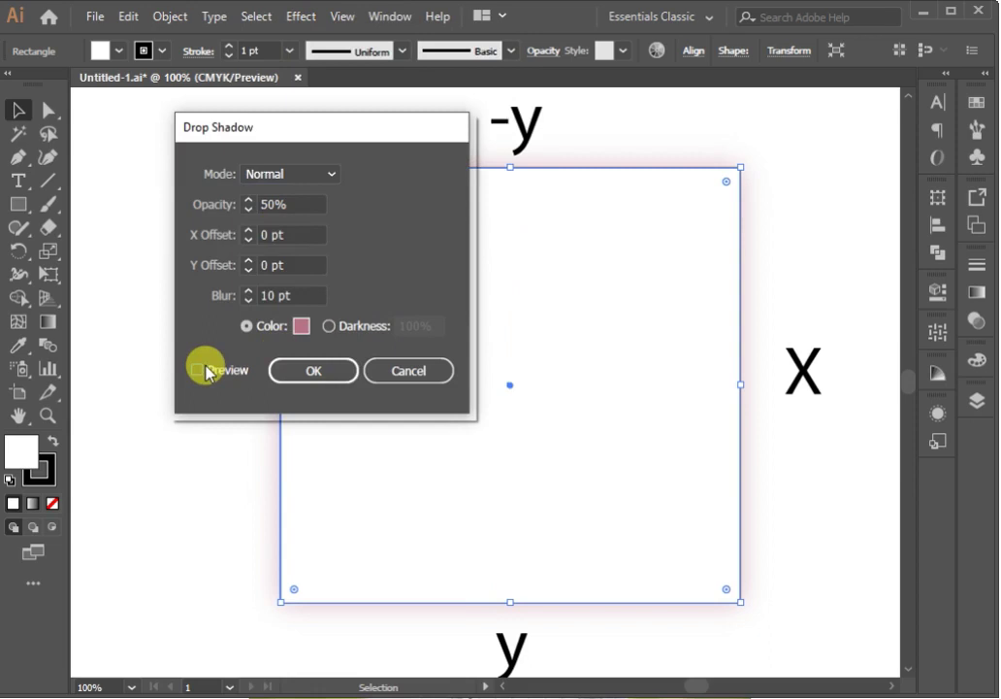
left_click(197, 373)
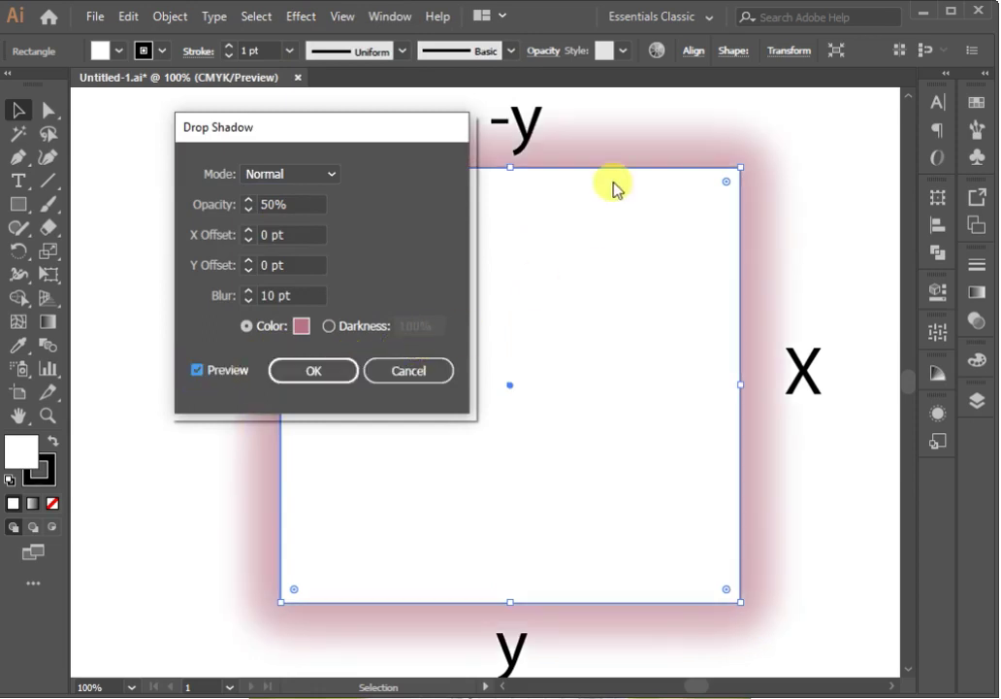
left_click(413, 378)
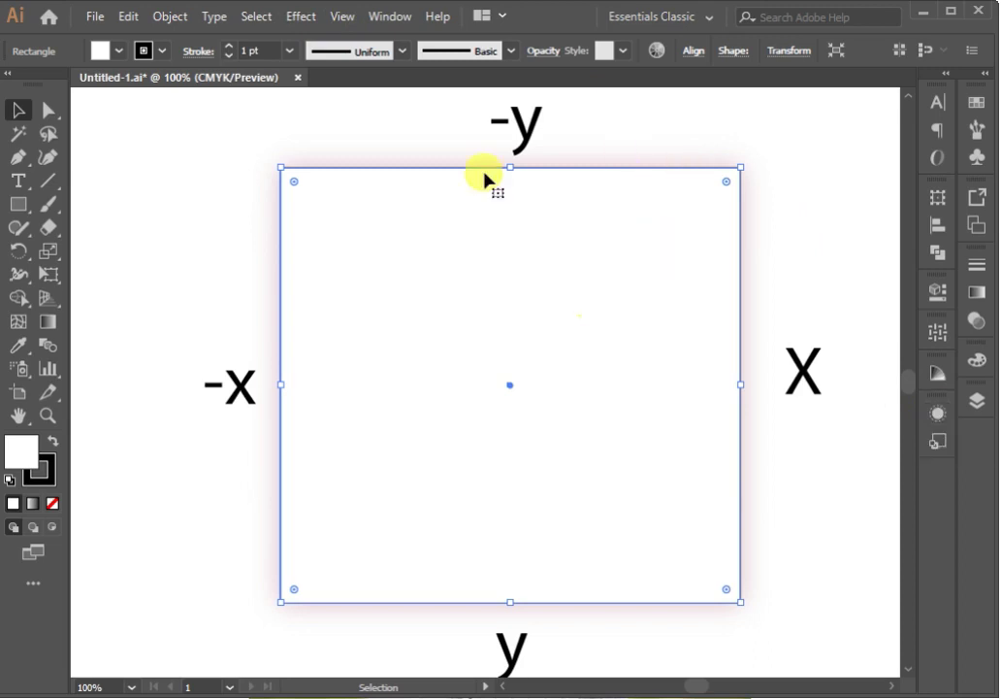
Step: Display the list of appearance attributes and effects applied to the square
left_click(941, 413)
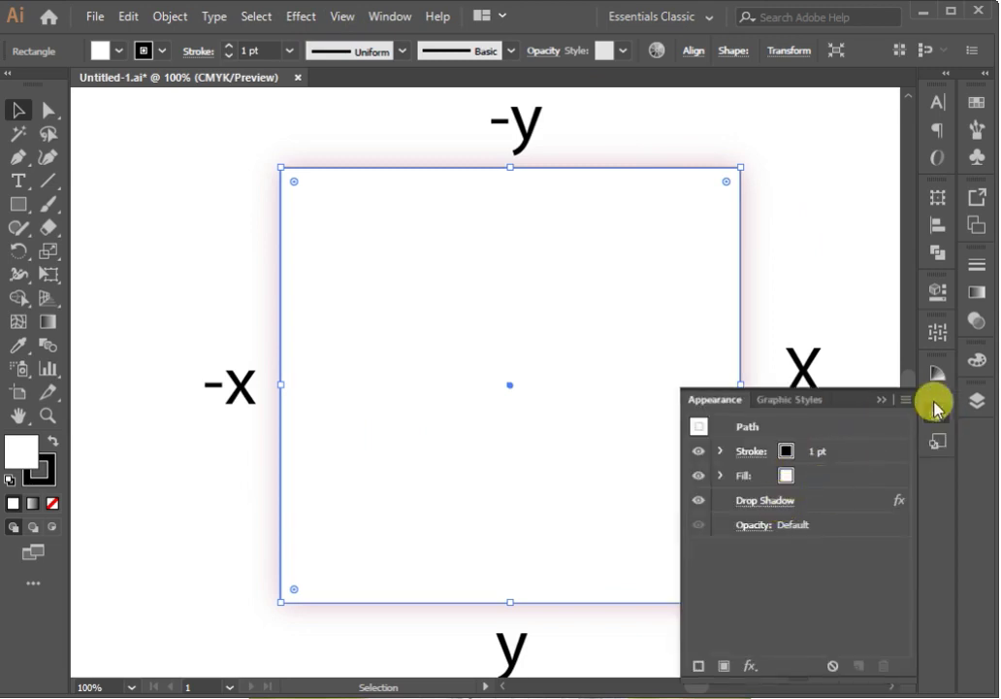
left_click(614, 104)
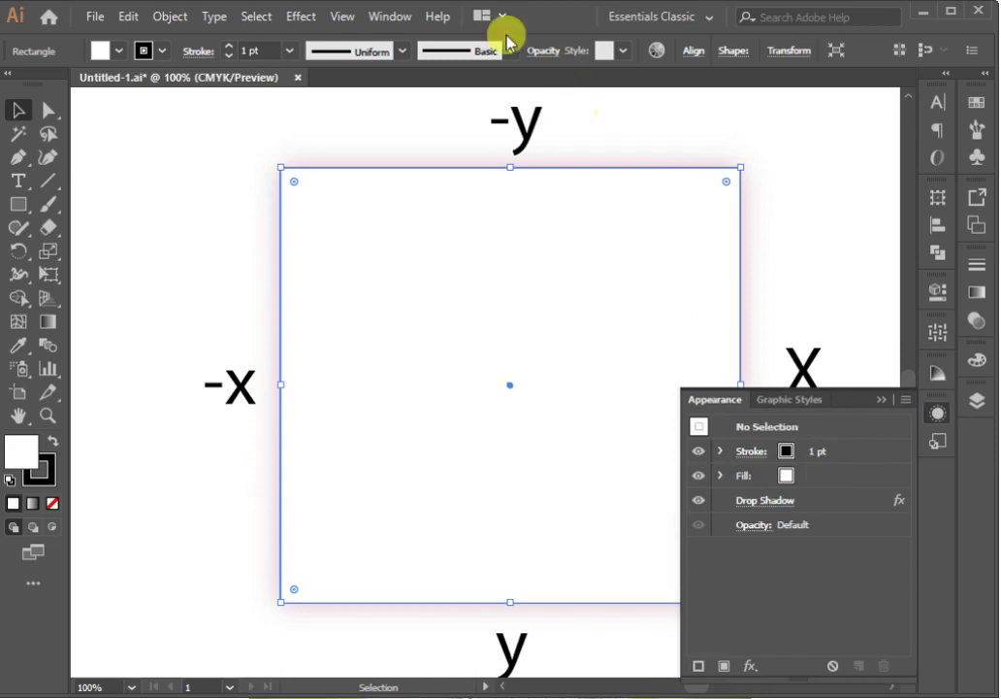
left_click(402, 20)
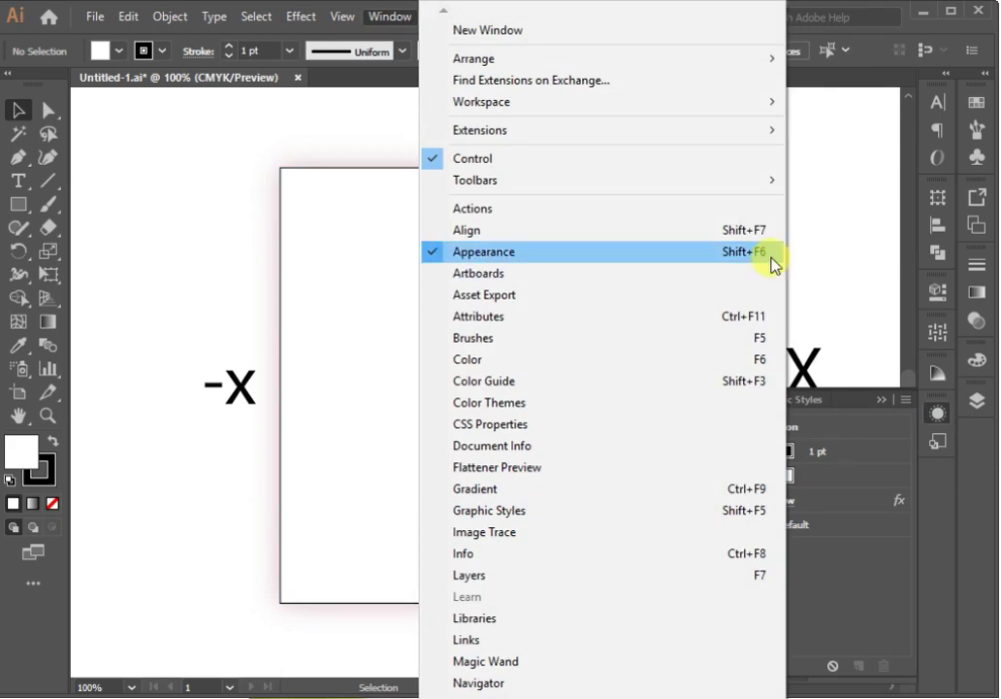
left_click(829, 263)
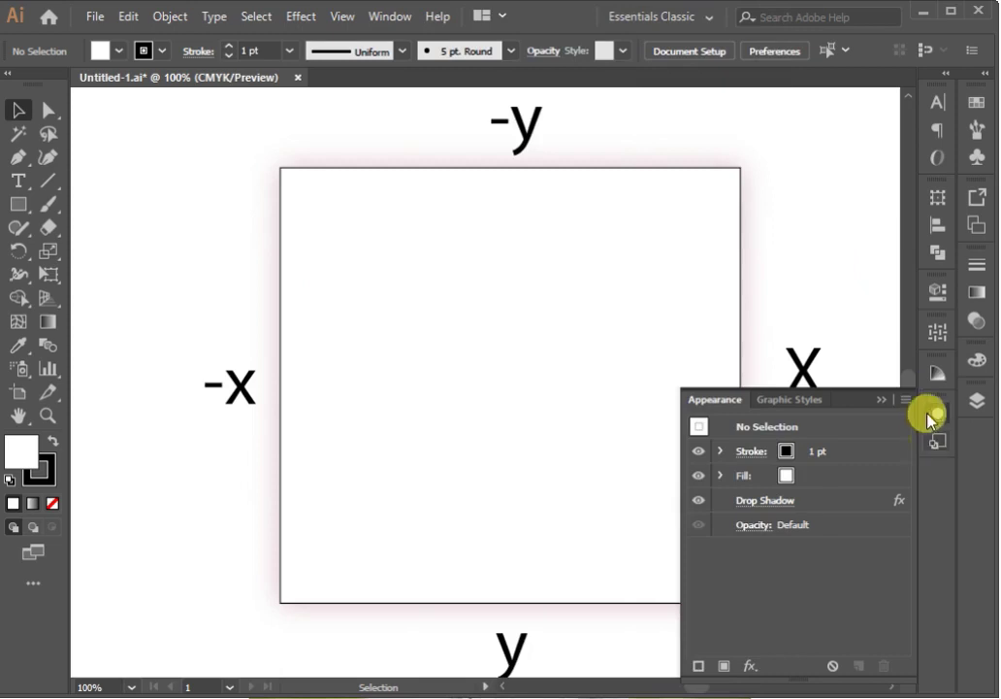
Step: Try to set the existing Drop Shadow effect's X offset to 10 pt with nothing selected
left_click(739, 499)
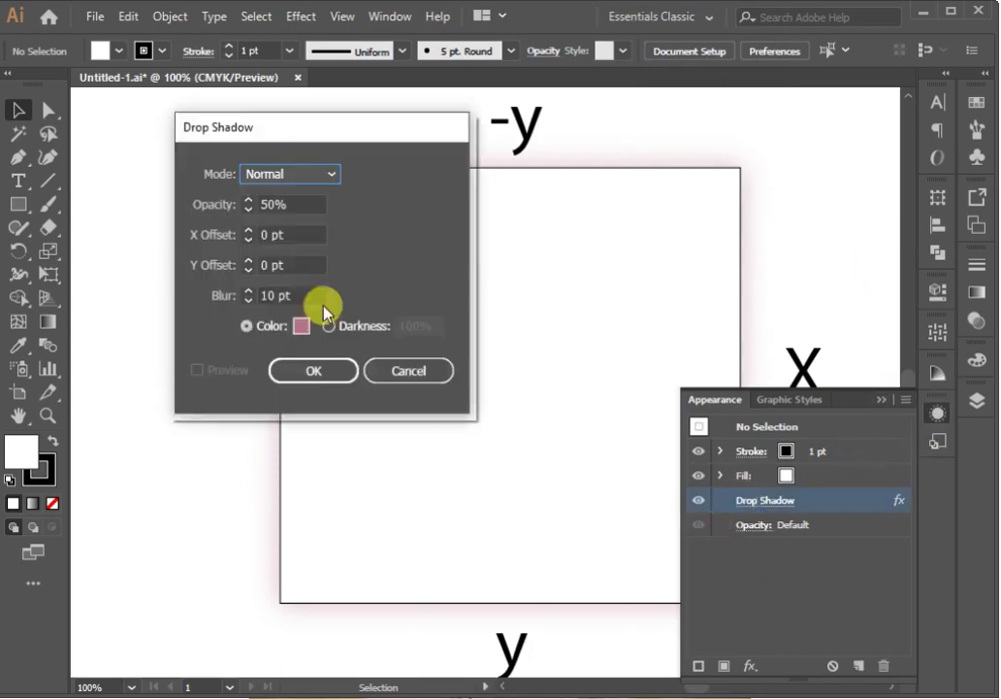
left_click(270, 233)
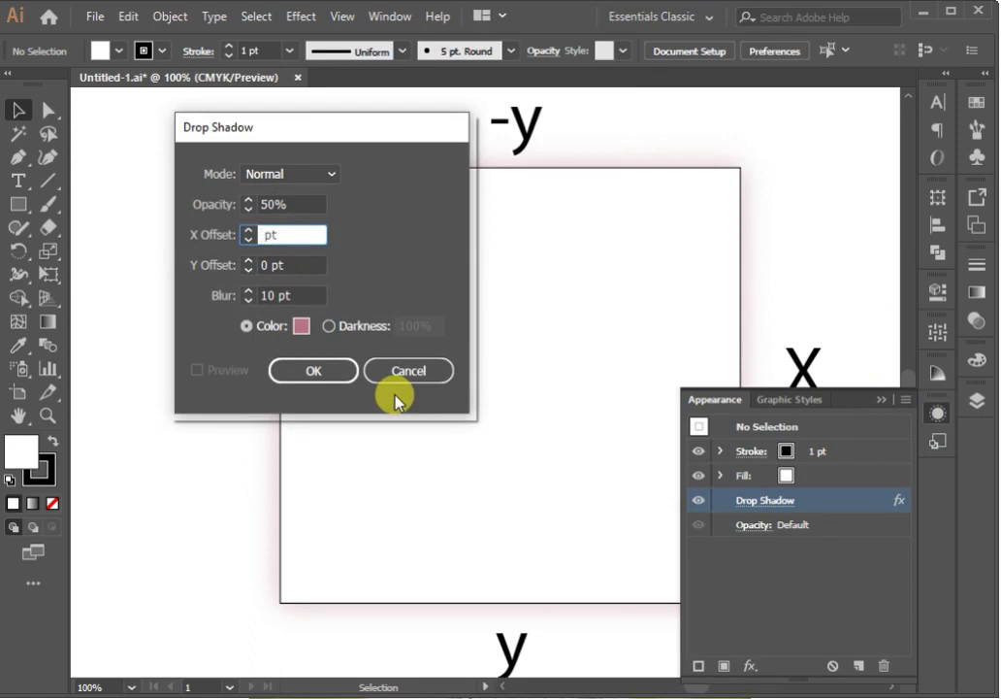
type("10")
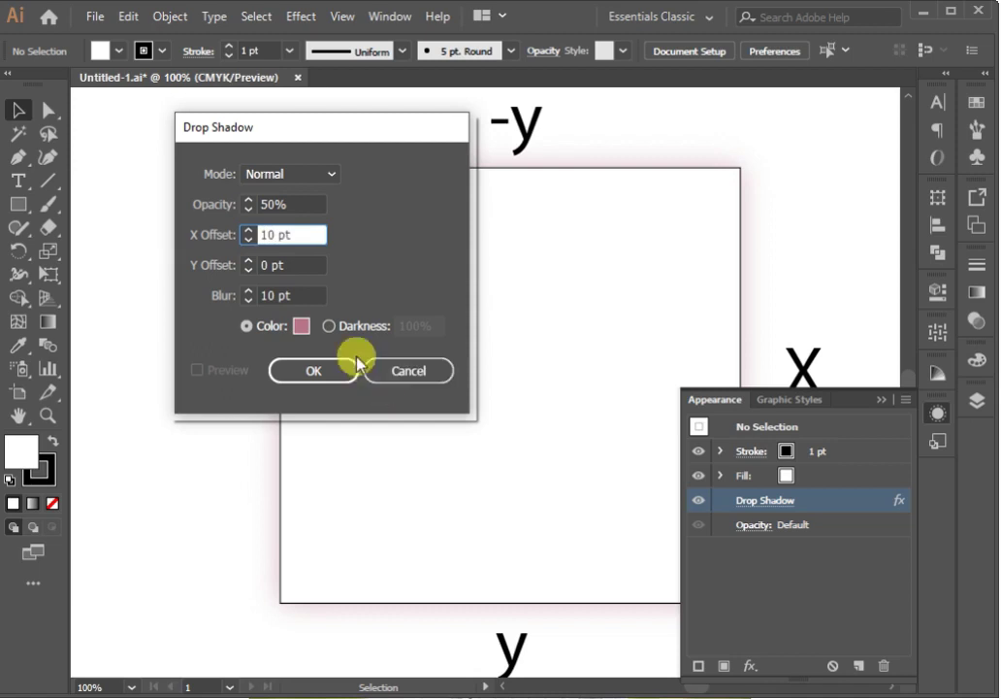
left_click(301, 380)
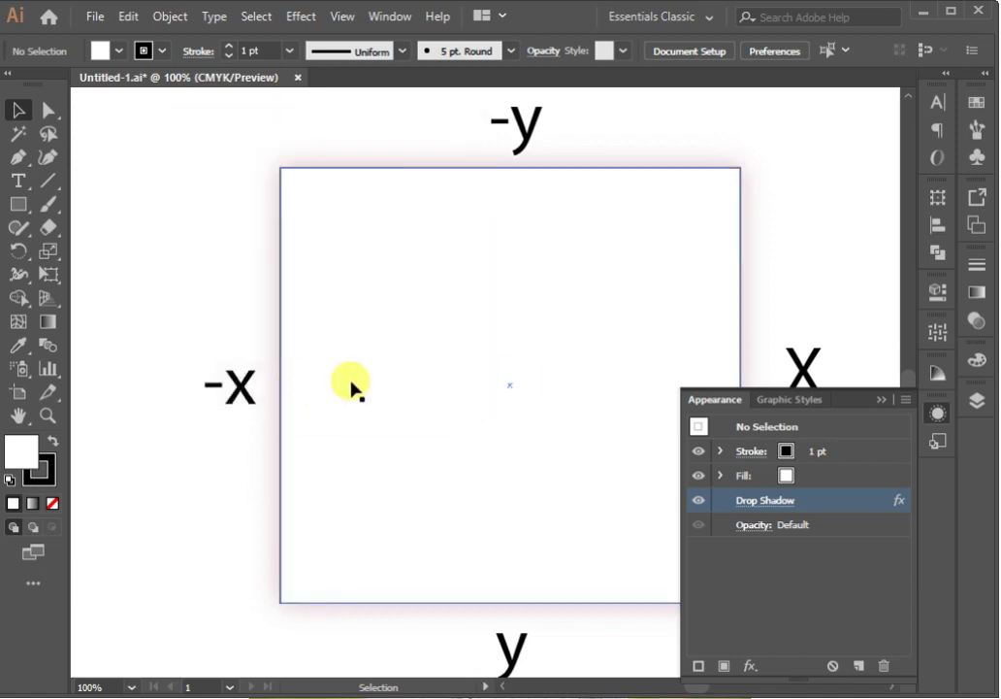
left_click(881, 400)
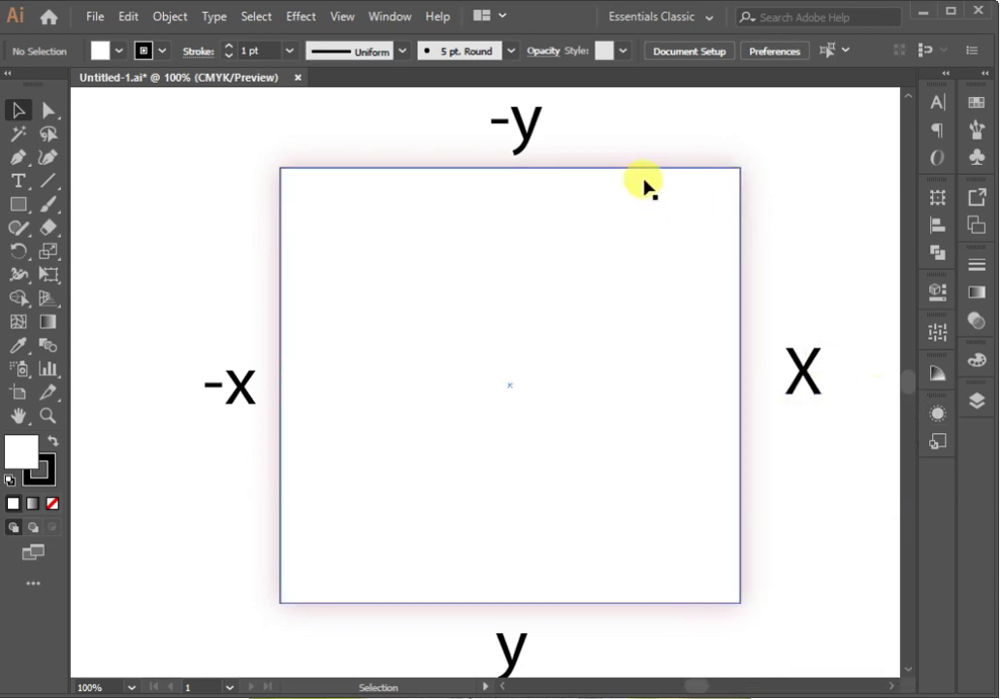
Step: Select the square and set its existing drop shadow's X offset to 10 pt with the preview turned on
left_click(636, 170)
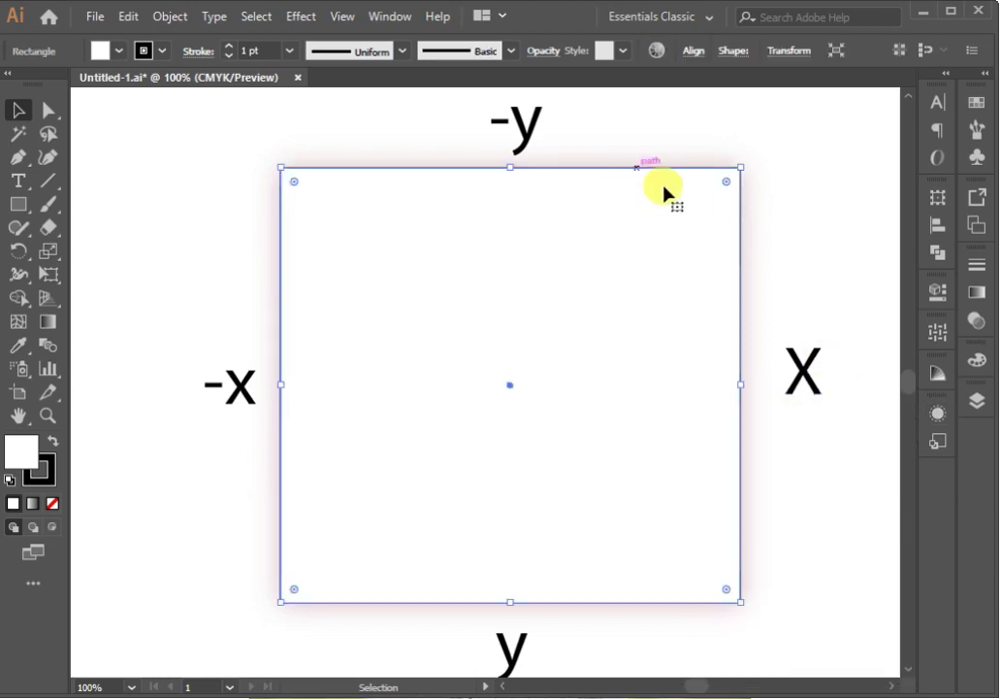
left_click(934, 411)
left_click(771, 496)
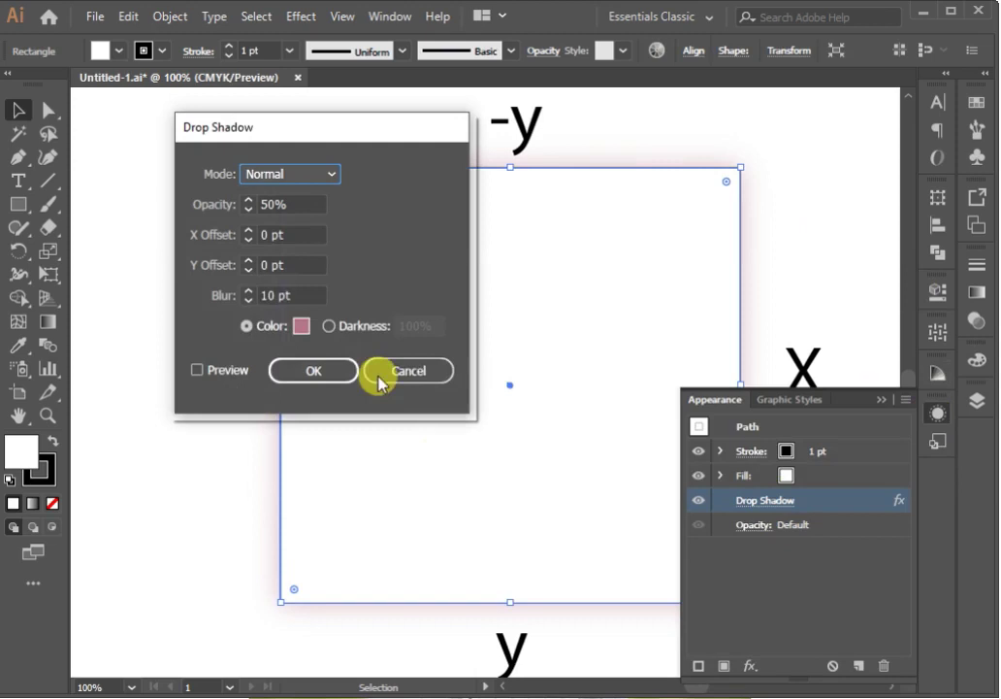
left_click(262, 234)
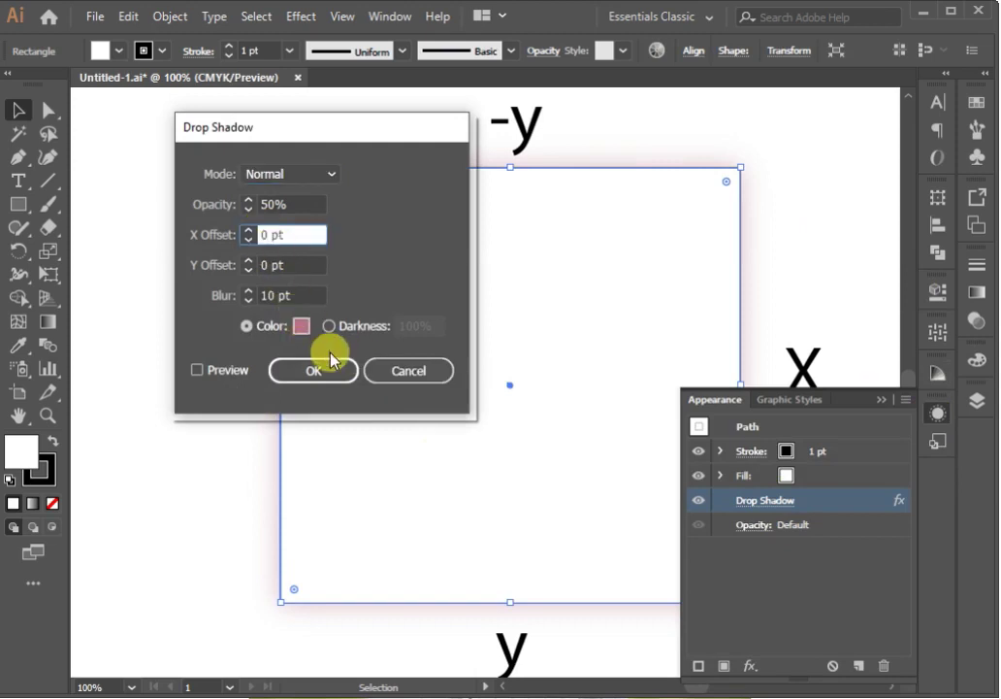
type("20")
key("BackSpace")
key("BackSpace")
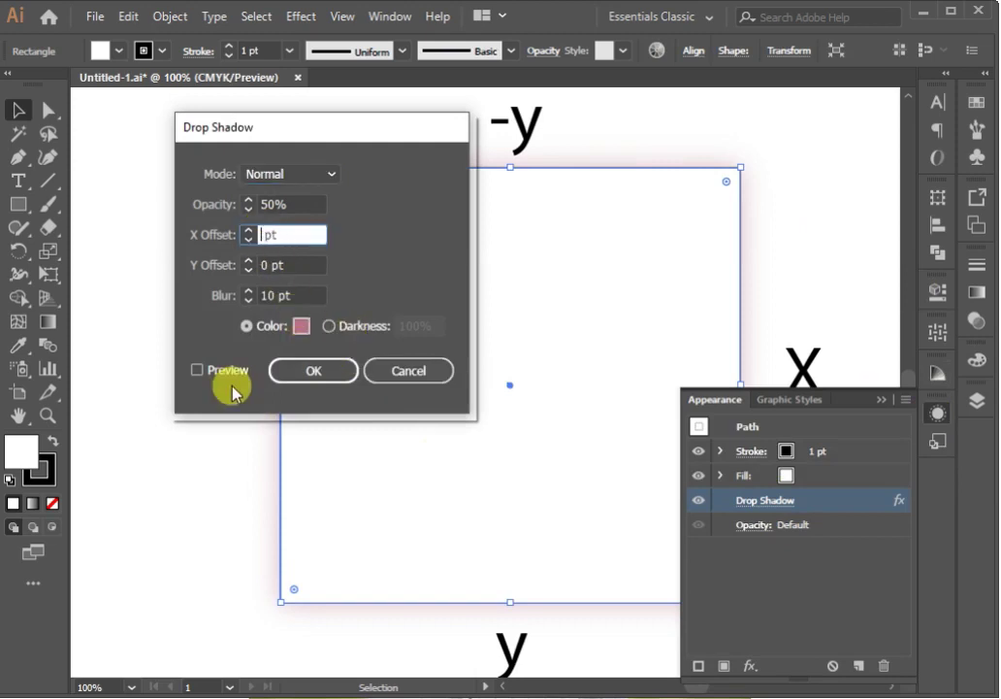
type("10")
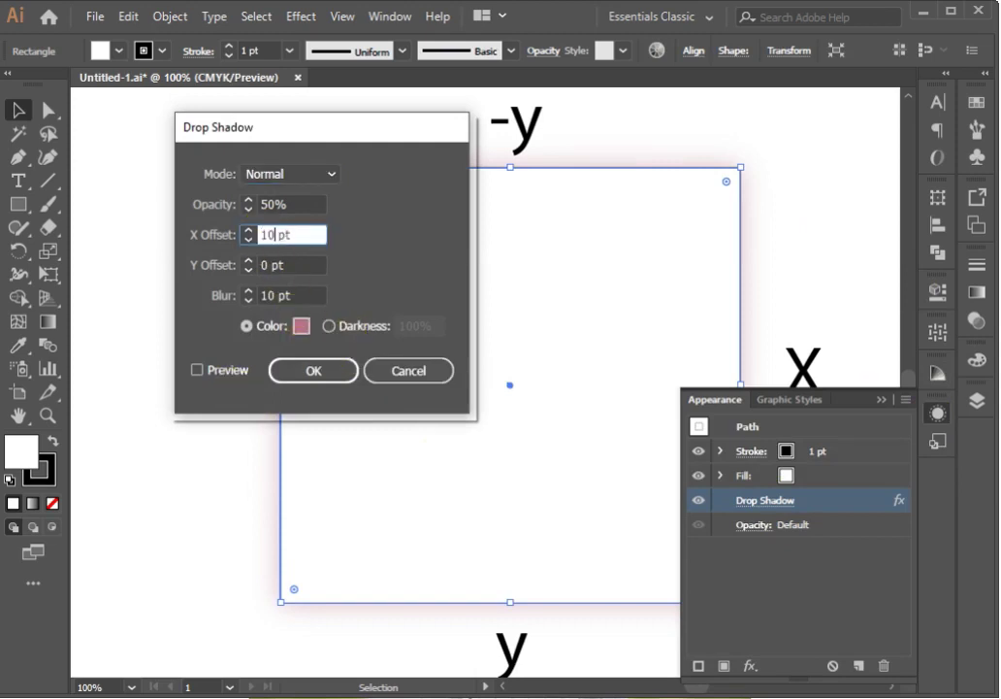
left_click(198, 370)
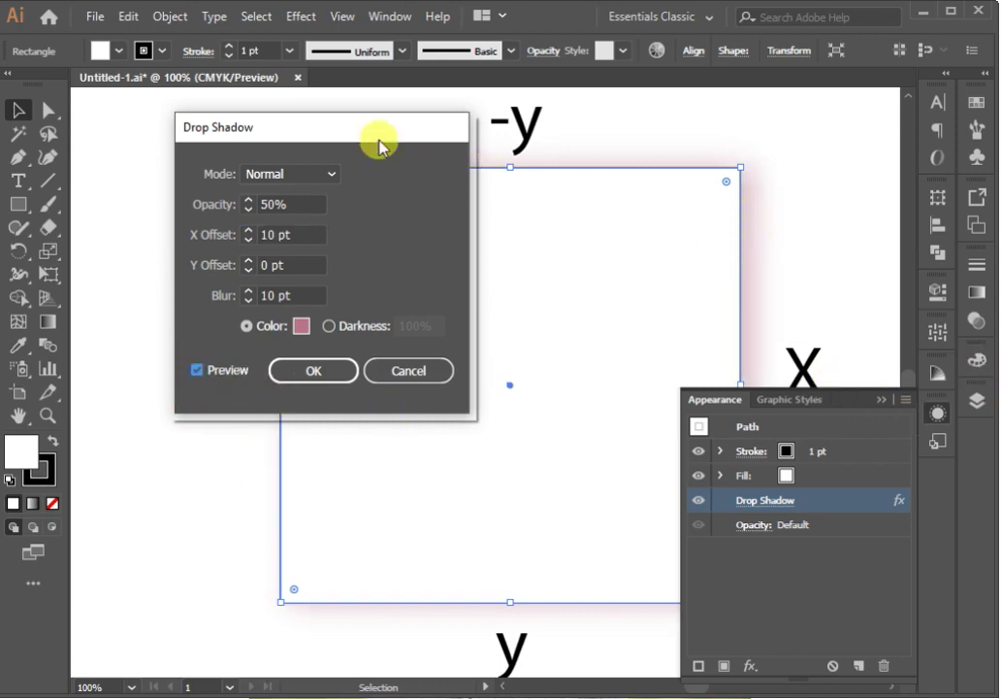
Step: Set the drop shadow's X offset to -10 pt, keeping the settings window clear of the square's -x side
left_click_drag(358, 130, 647, 145)
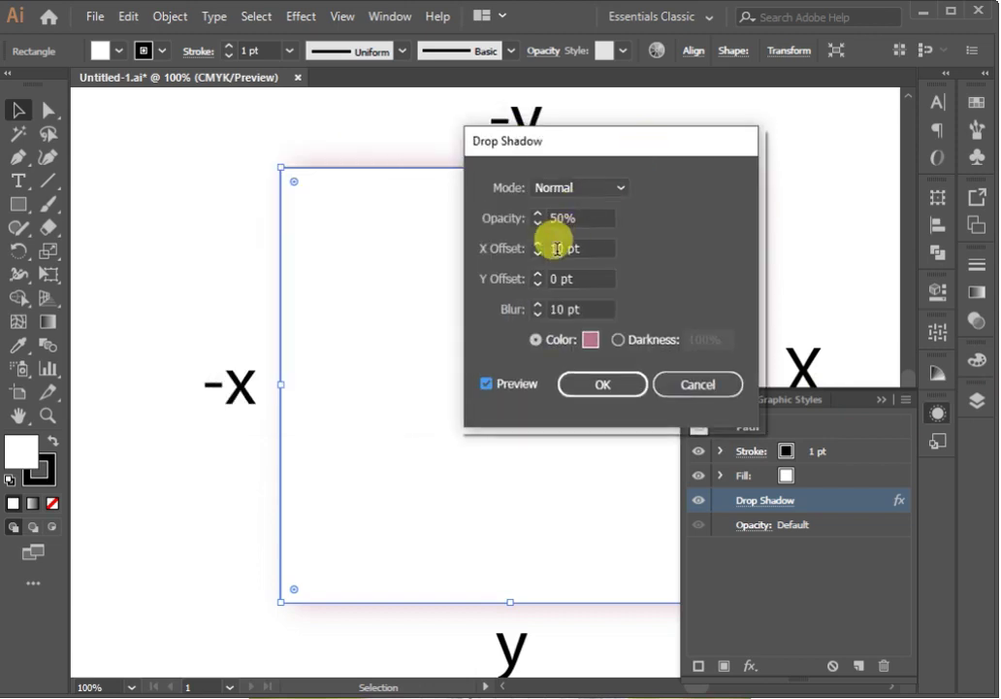
left_click(566, 249)
type("-")
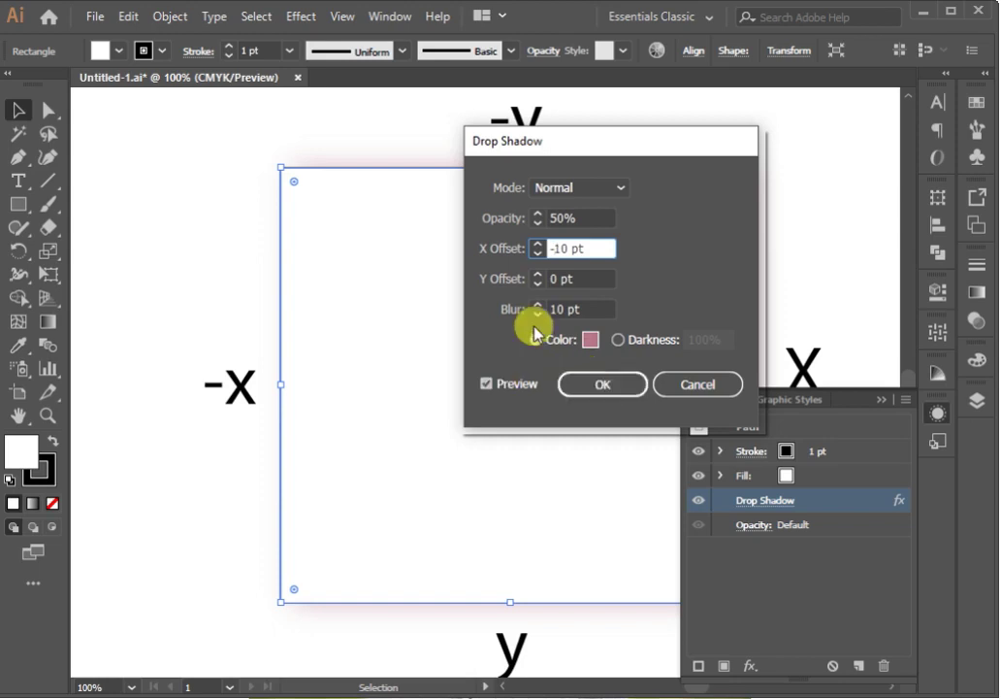
left_click(586, 279)
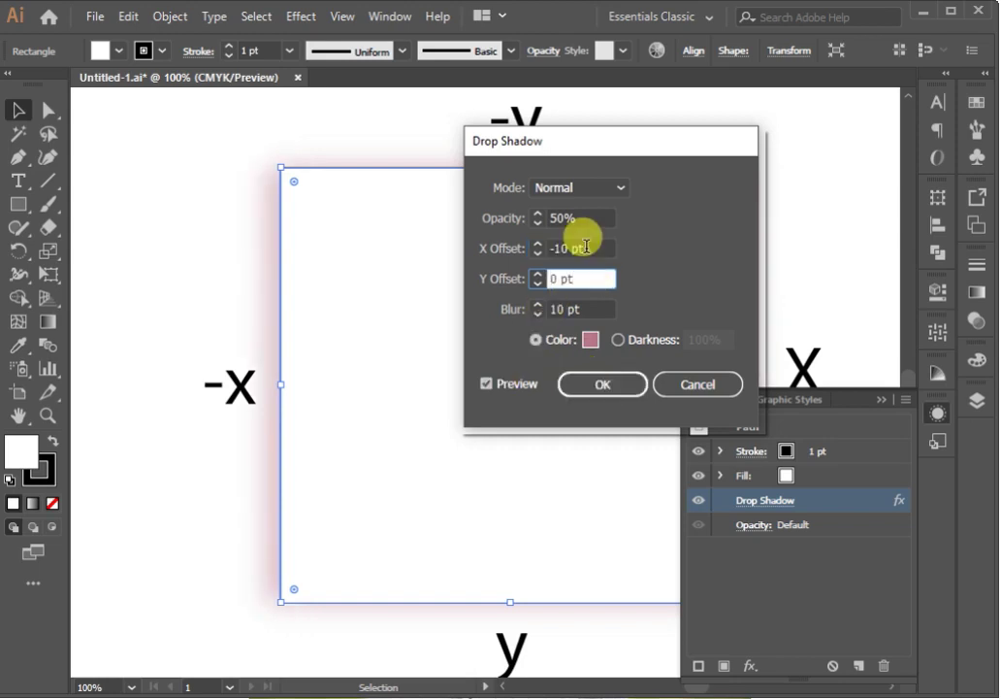
left_click_drag(700, 158, 492, 169)
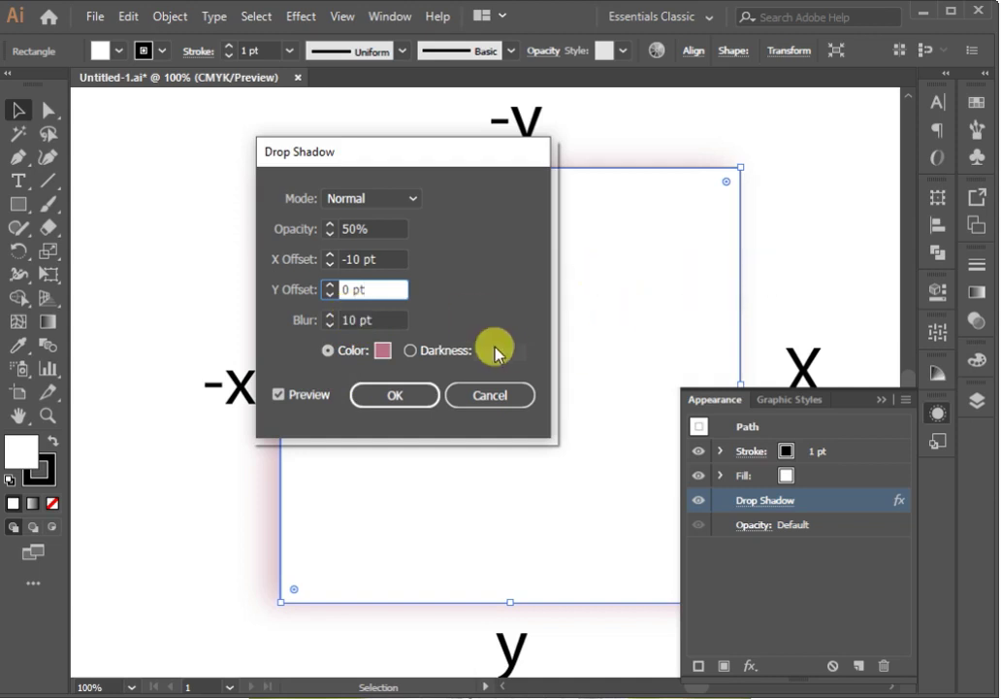
Step: Change the drop shadow's color to a bright blue-violet and uncover the square's -x side
left_click(383, 352)
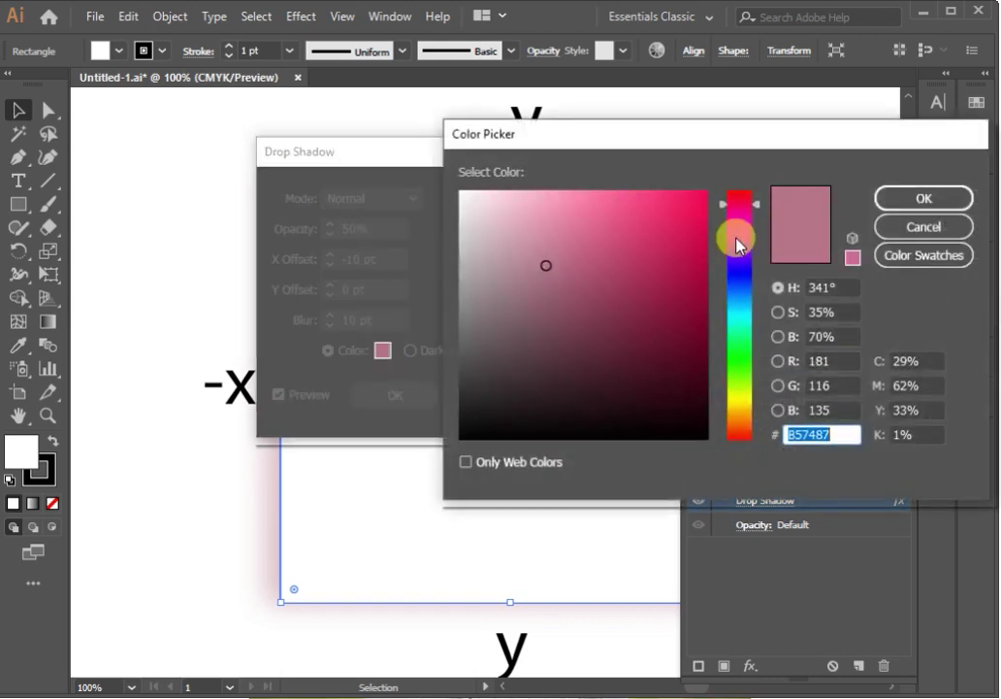
left_click(734, 266)
left_click_drag(693, 194, 658, 186)
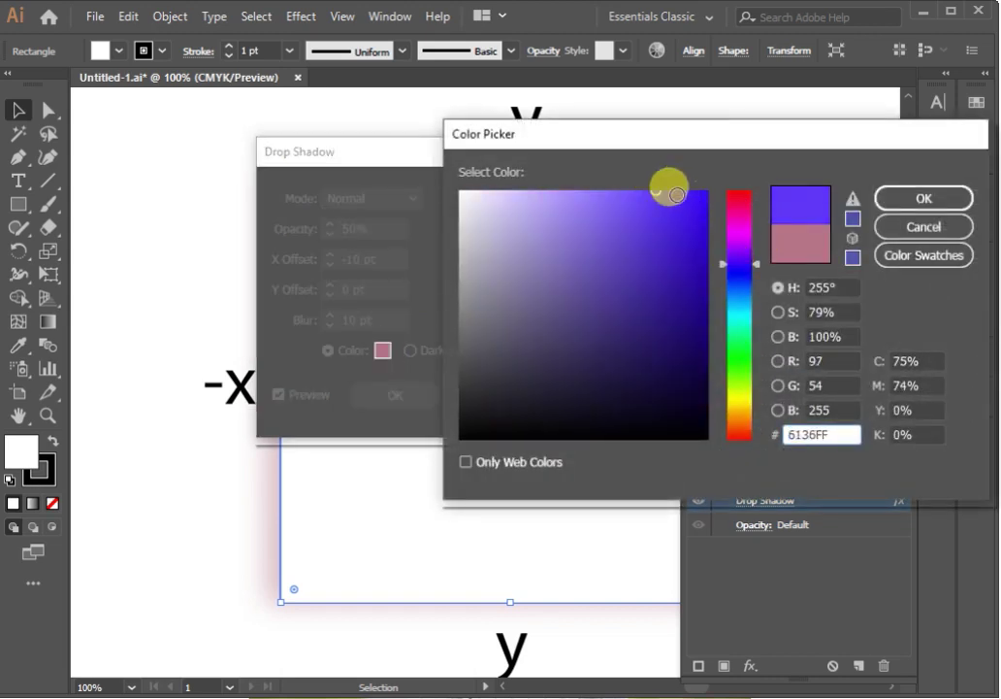
left_click(915, 200)
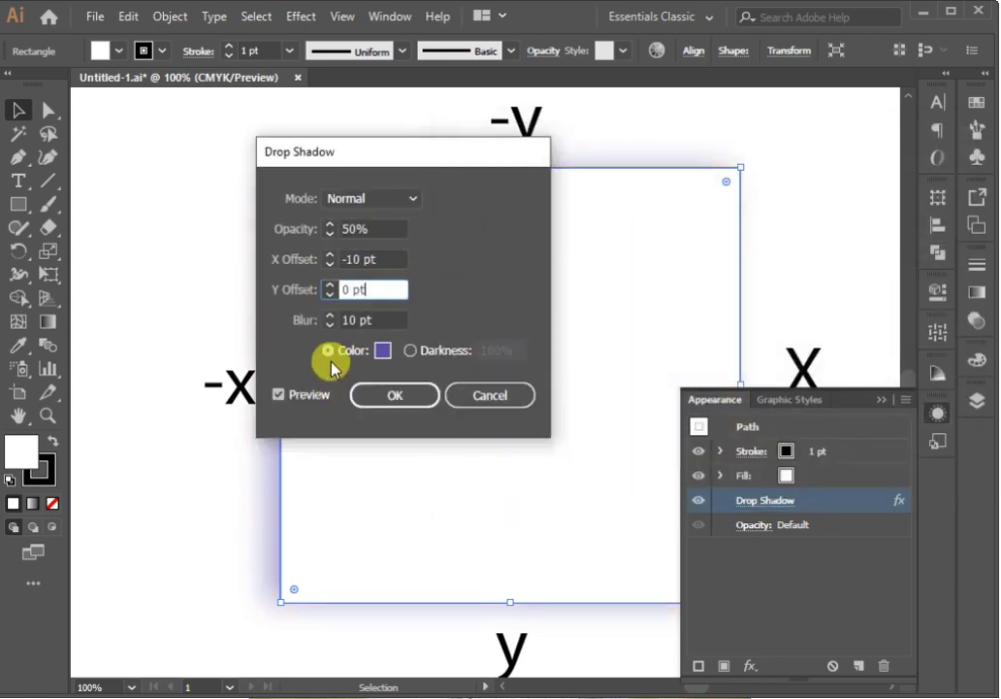
left_click_drag(371, 156, 588, 184)
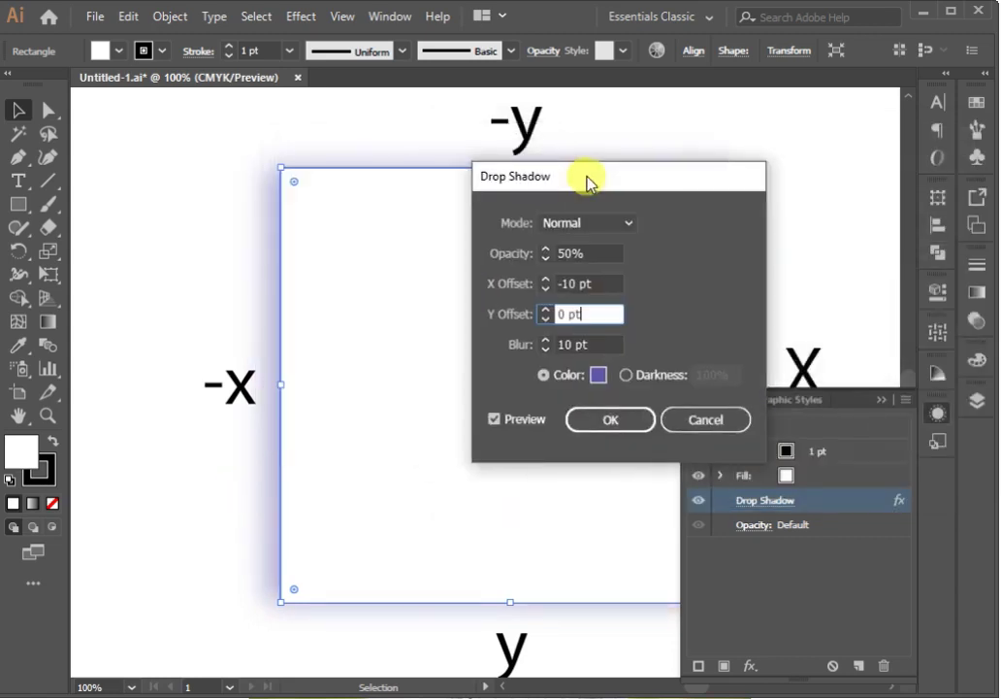
Step: Switch the drop shadow from a color to Darkness and set the darkness to 50%
left_click(630, 376)
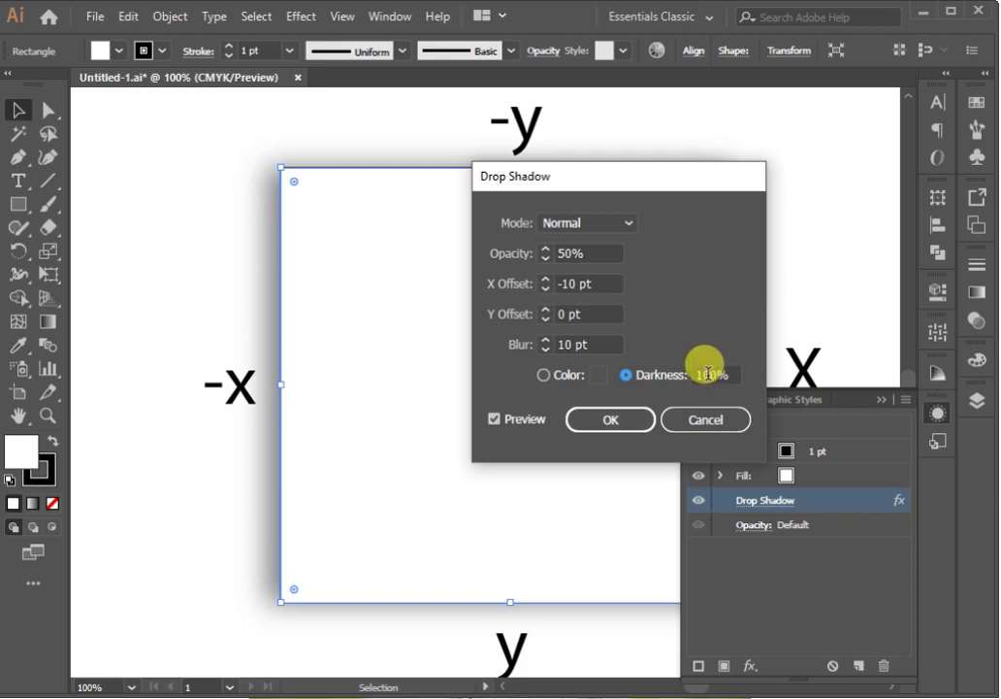
left_click_drag(718, 376, 691, 388)
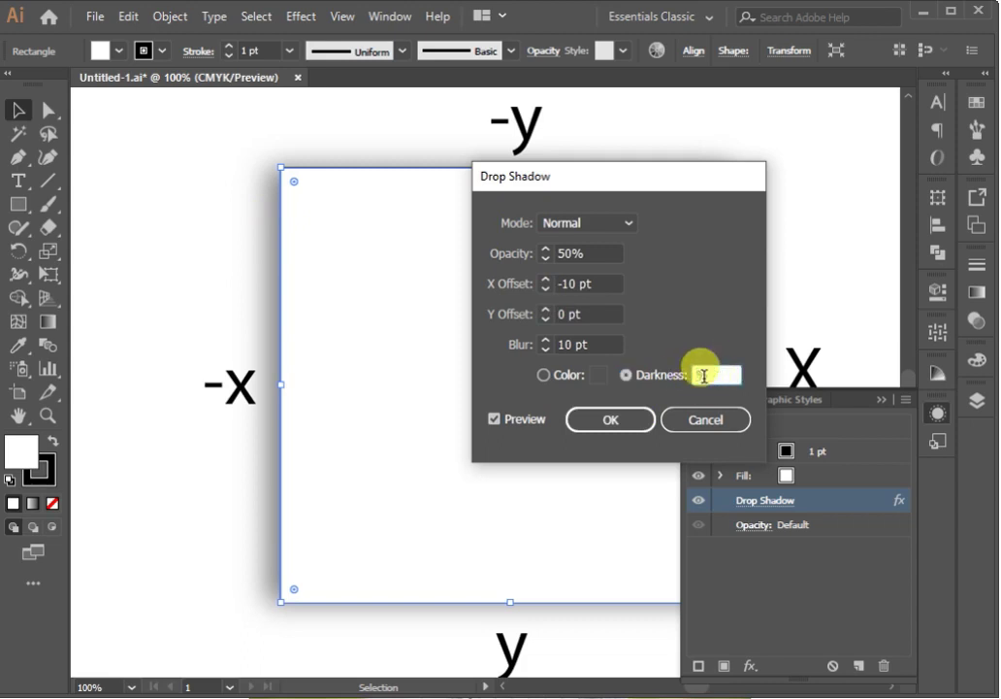
type("50%")
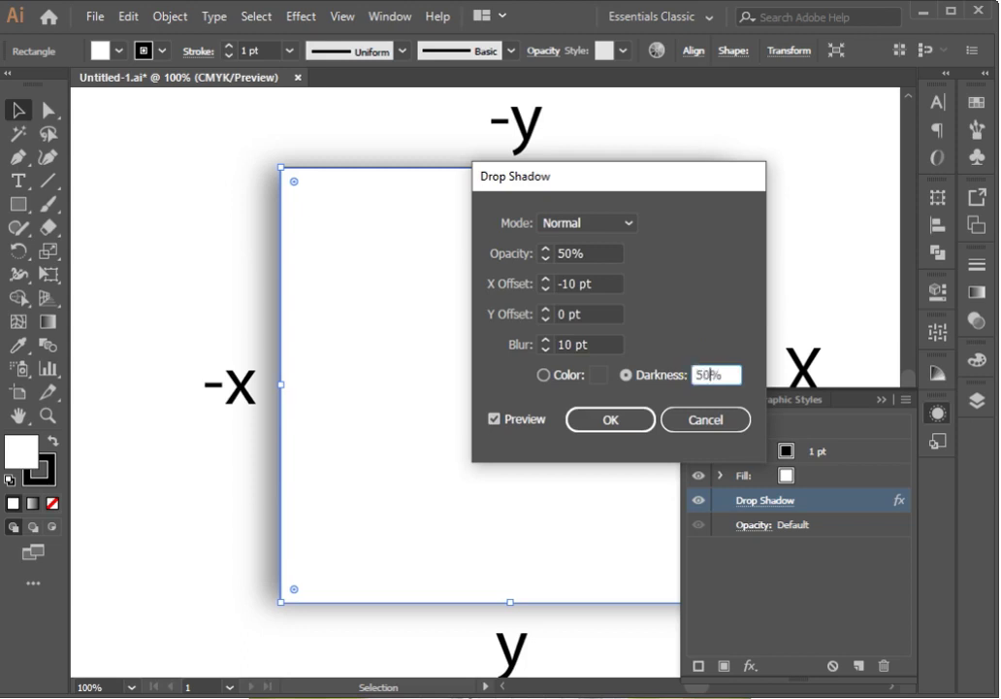
left_click(682, 333)
left_click(612, 342)
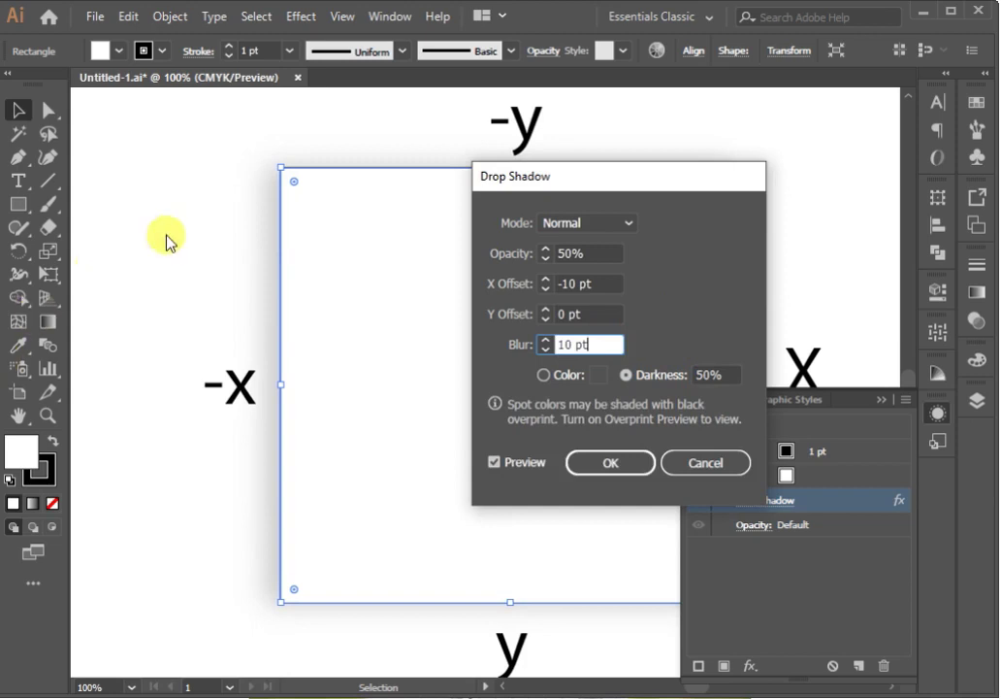
Step: Discard the pending drop shadow changes on the square and collapse the Appearance panel
left_click(688, 470)
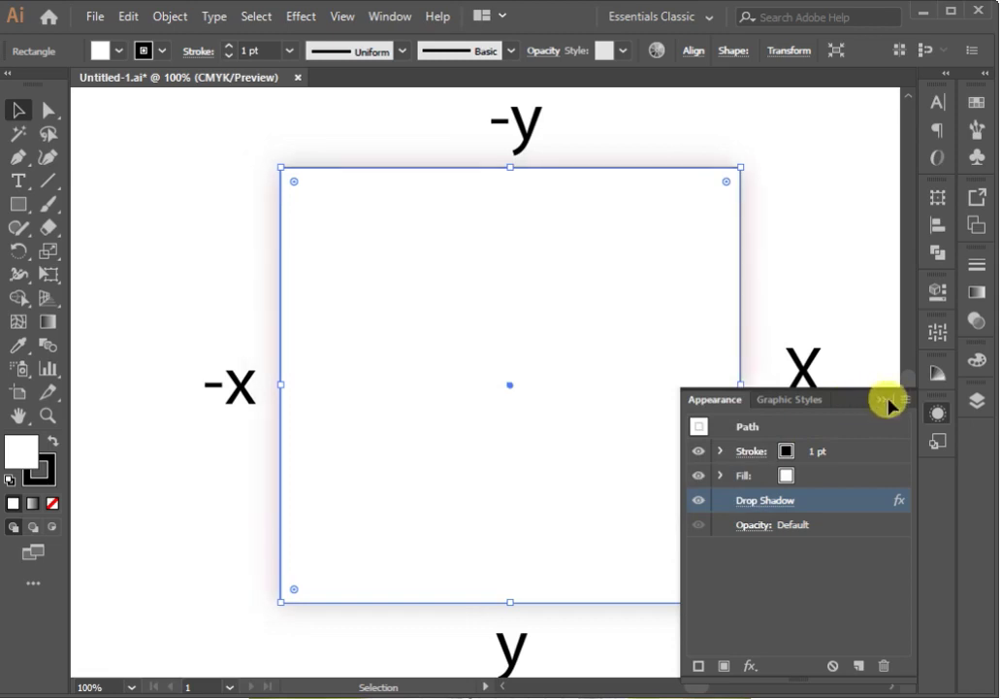
left_click(885, 402)
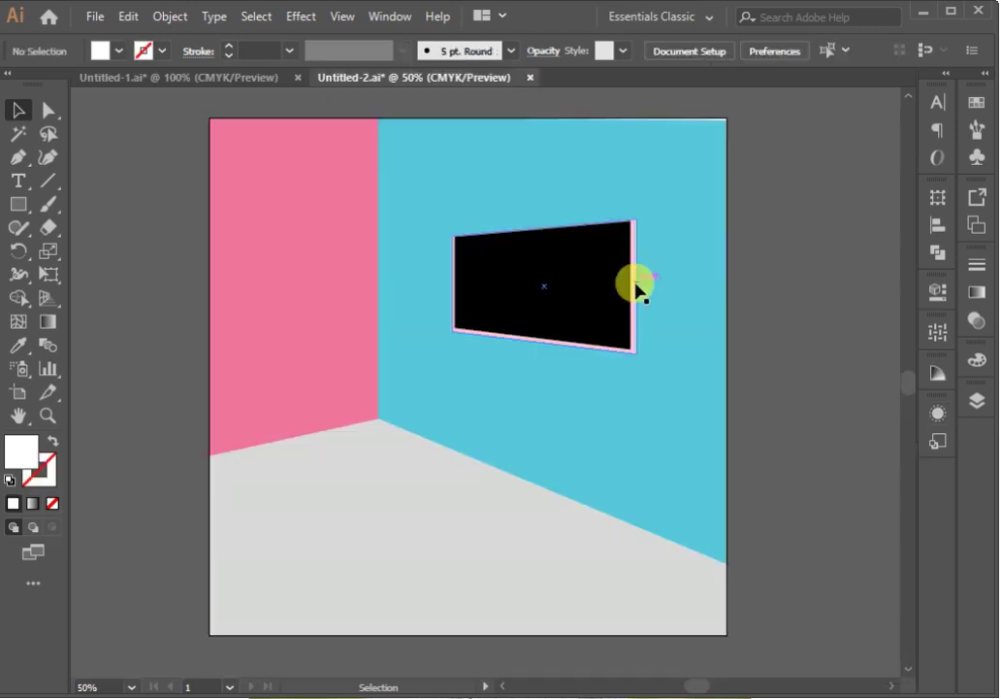
Step: In Untitled-2.ai, start a Drop Shadow effect on the black wall screen group with preview on, keeping the settings window clear of its outer edge
left_click(637, 286)
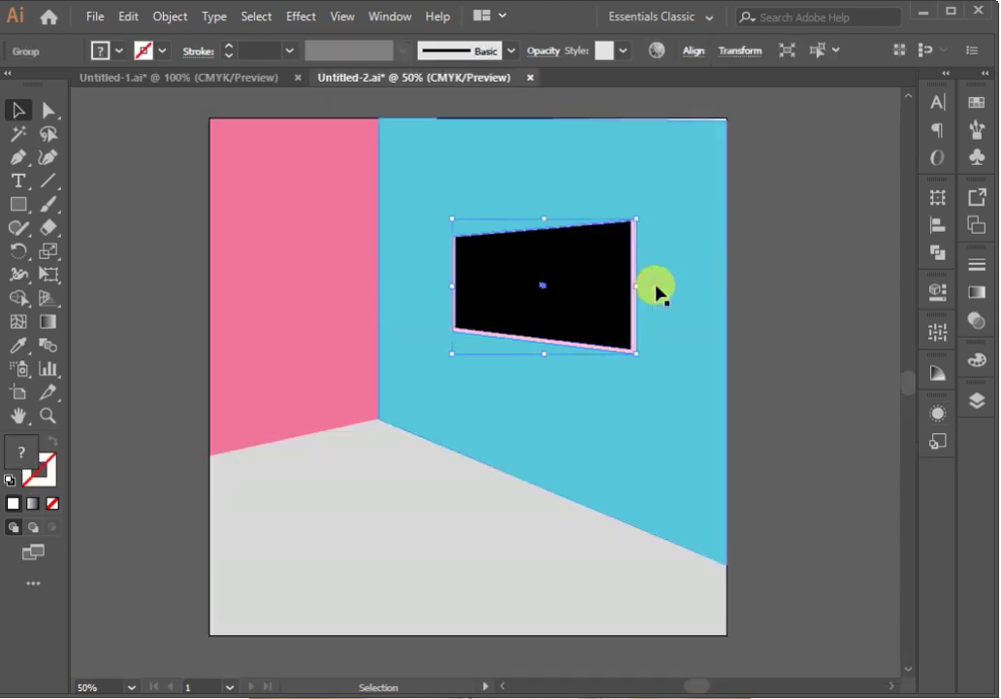
left_click(306, 19)
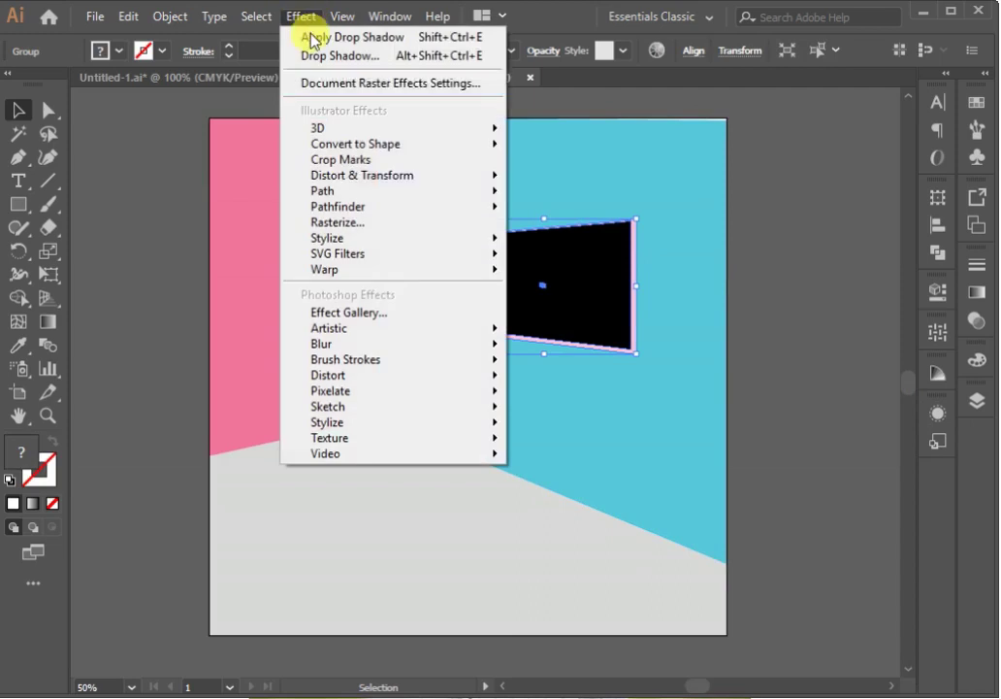
mouse_move(378, 248)
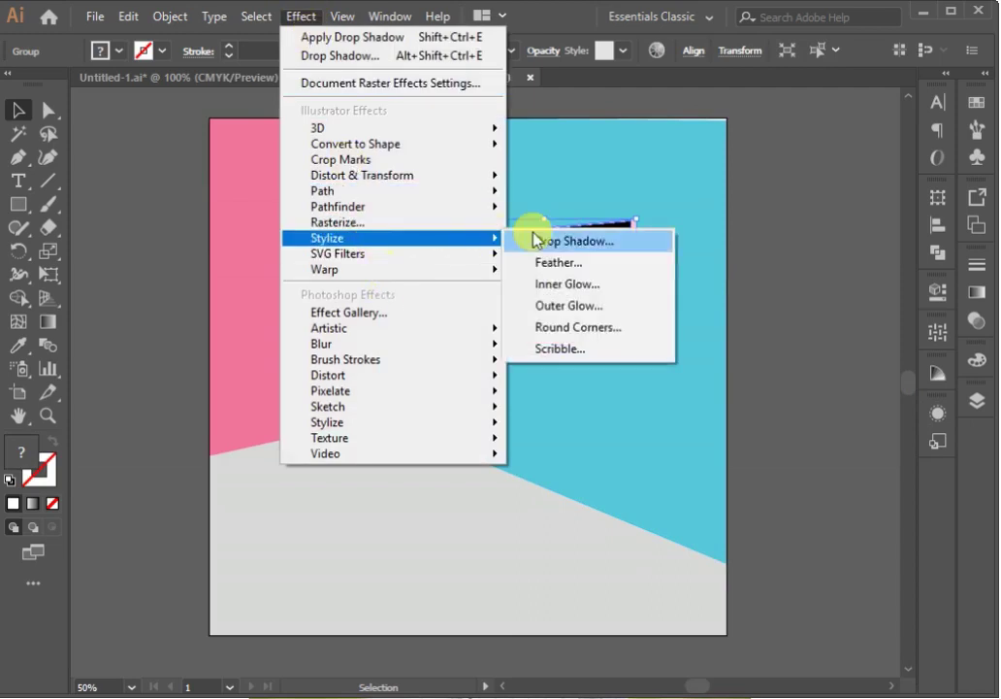
left_click(579, 245)
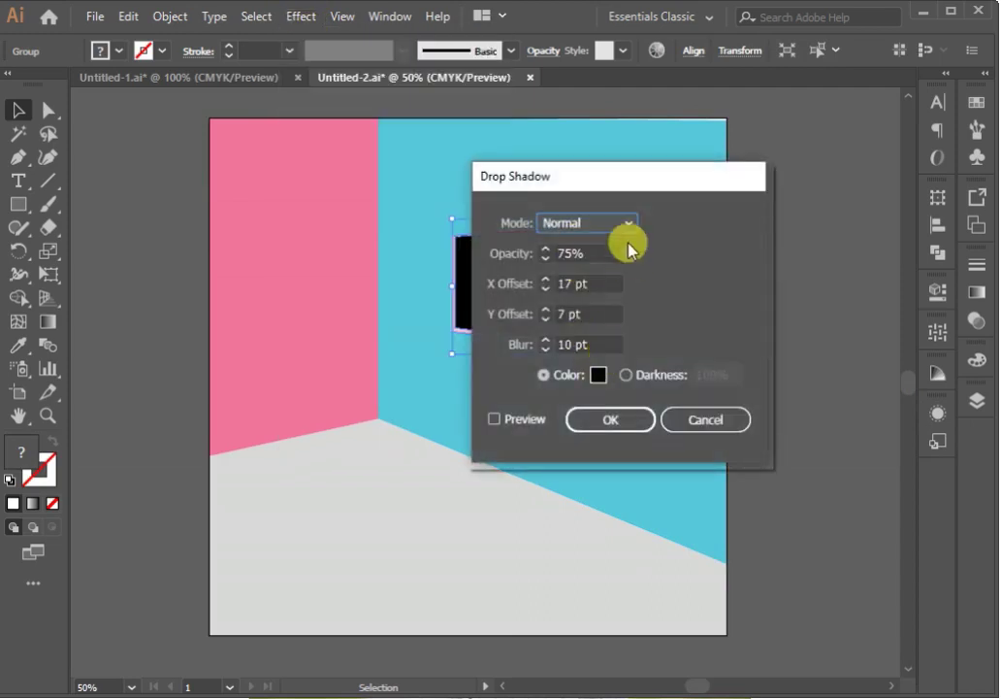
left_click_drag(625, 178, 329, 197)
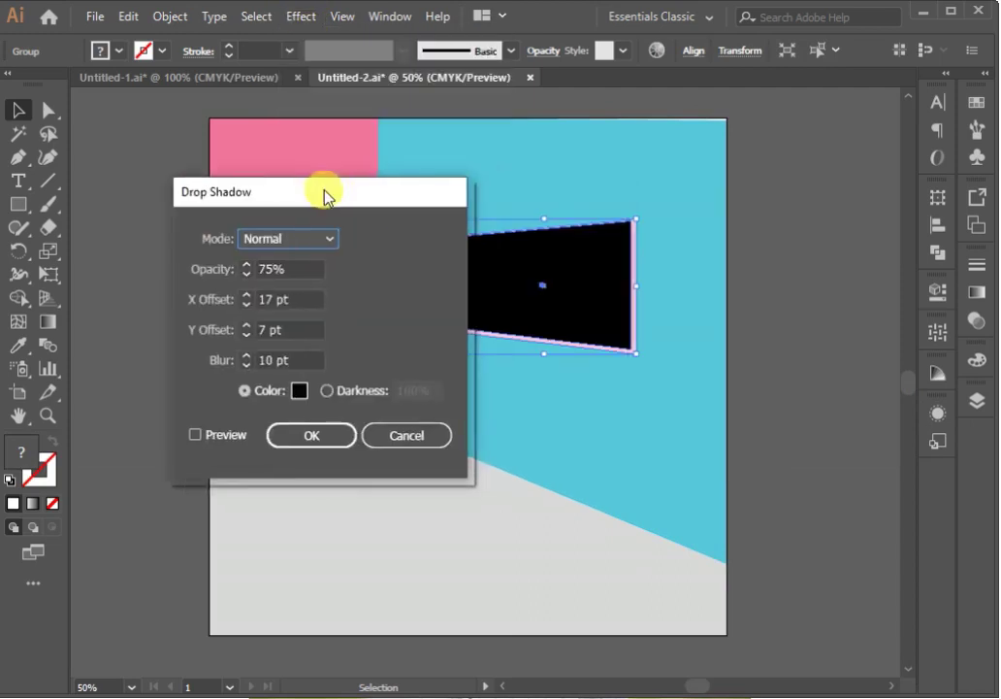
left_click(198, 436)
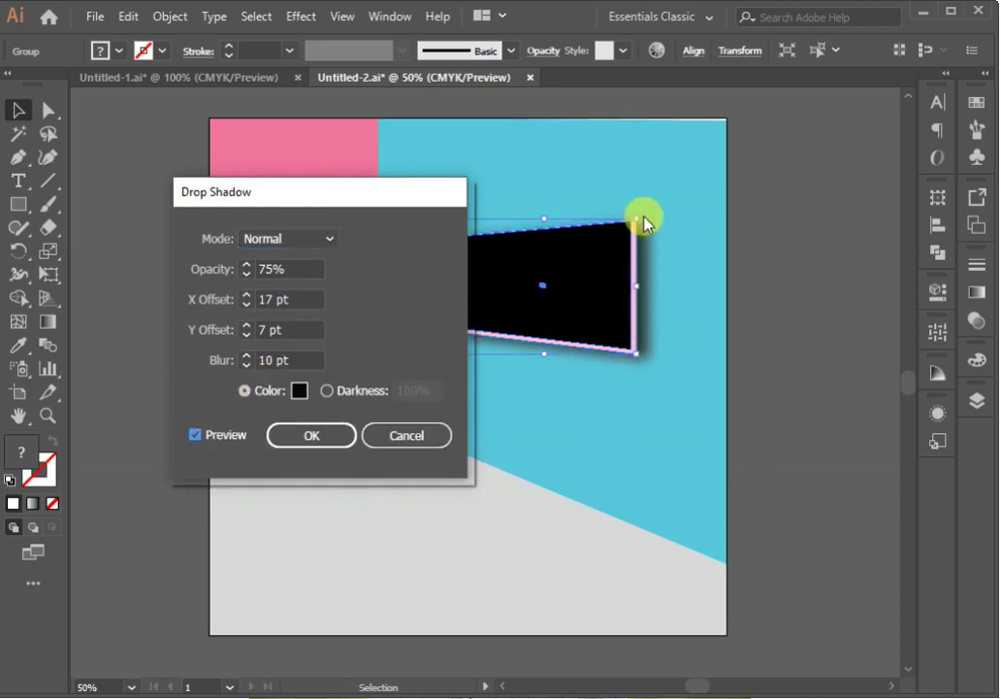
Step: Switch the wall screen's drop shadow from a color to Darkness and set the darkness to 50%
left_click(329, 391)
left_click(431, 391)
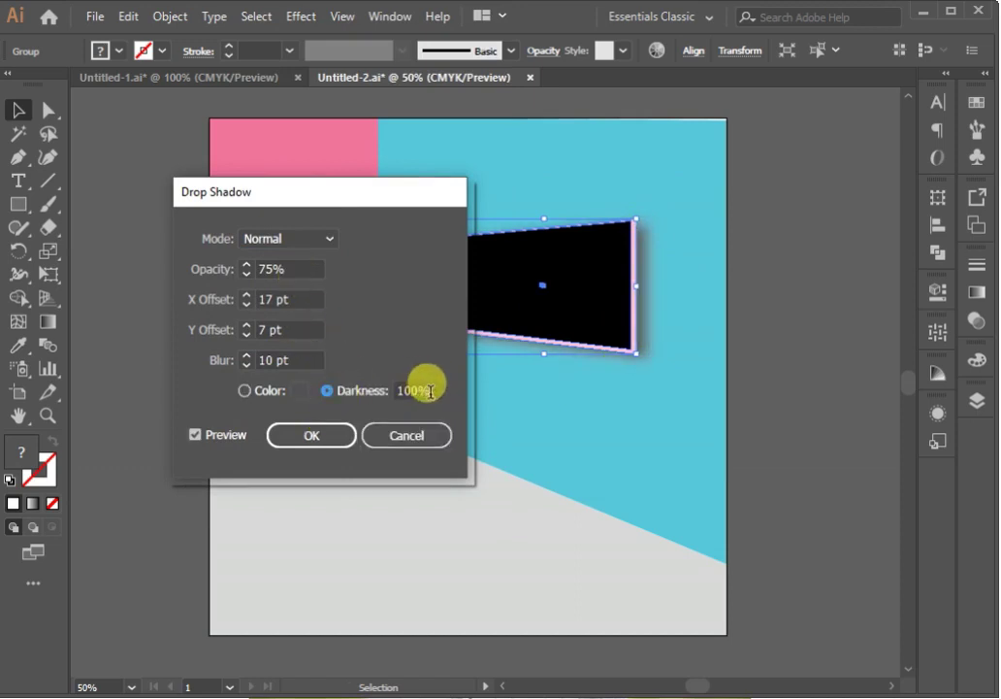
left_click_drag(408, 391, 423, 428)
key("BackSpace")
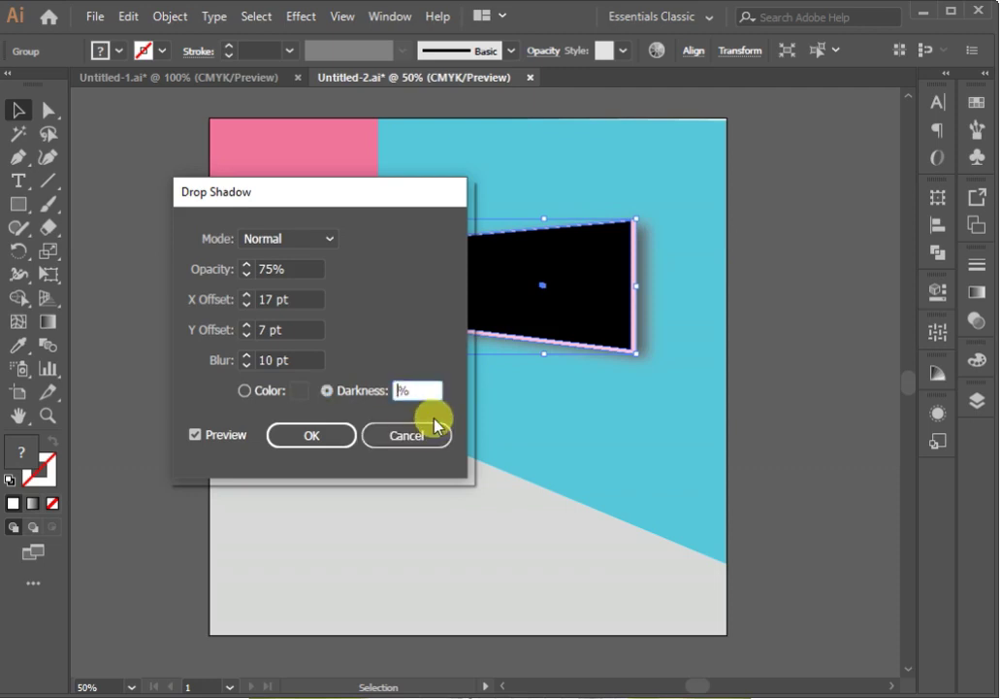
type("50")
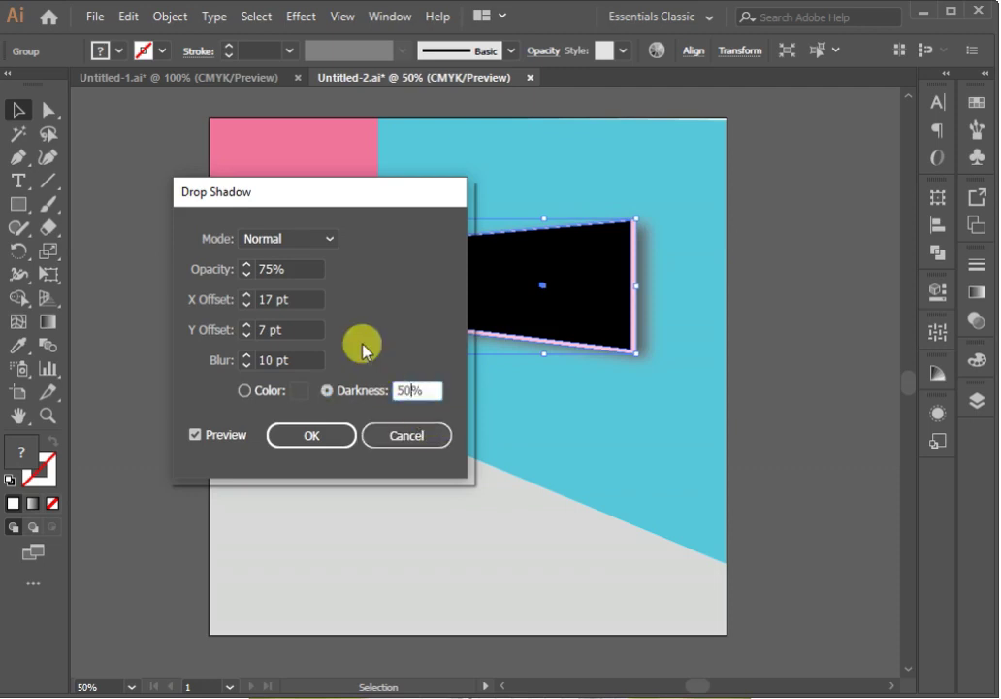